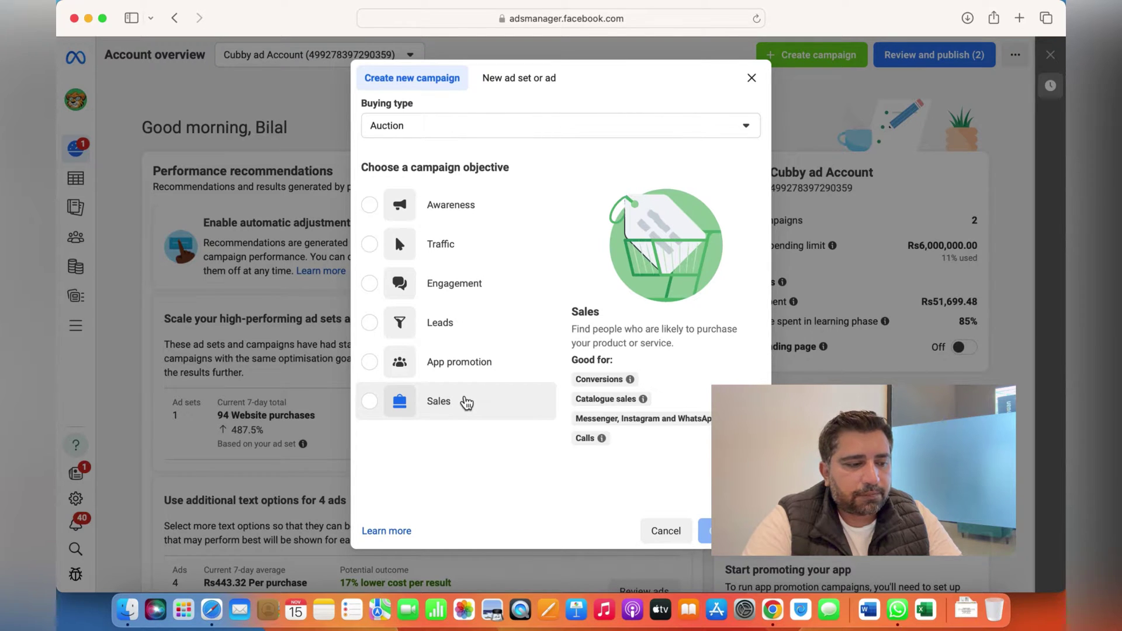
# Step: Create a new auction campaign with the Sales objective, using the Manual sales campaign setup
pyautogui.click(466, 402)
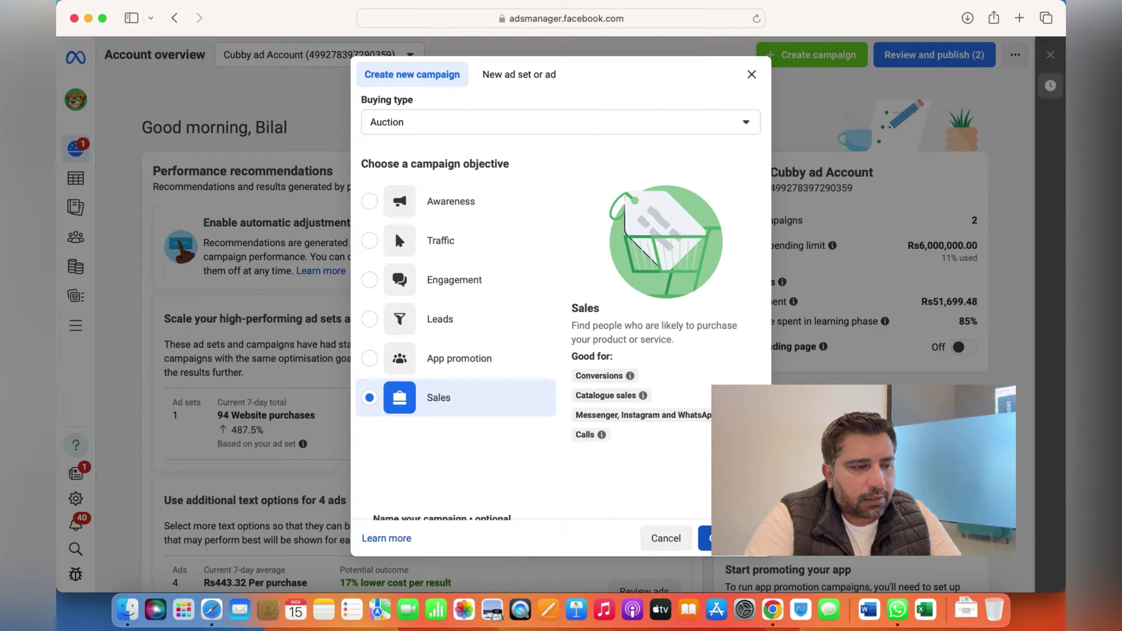
pyautogui.click(705, 539)
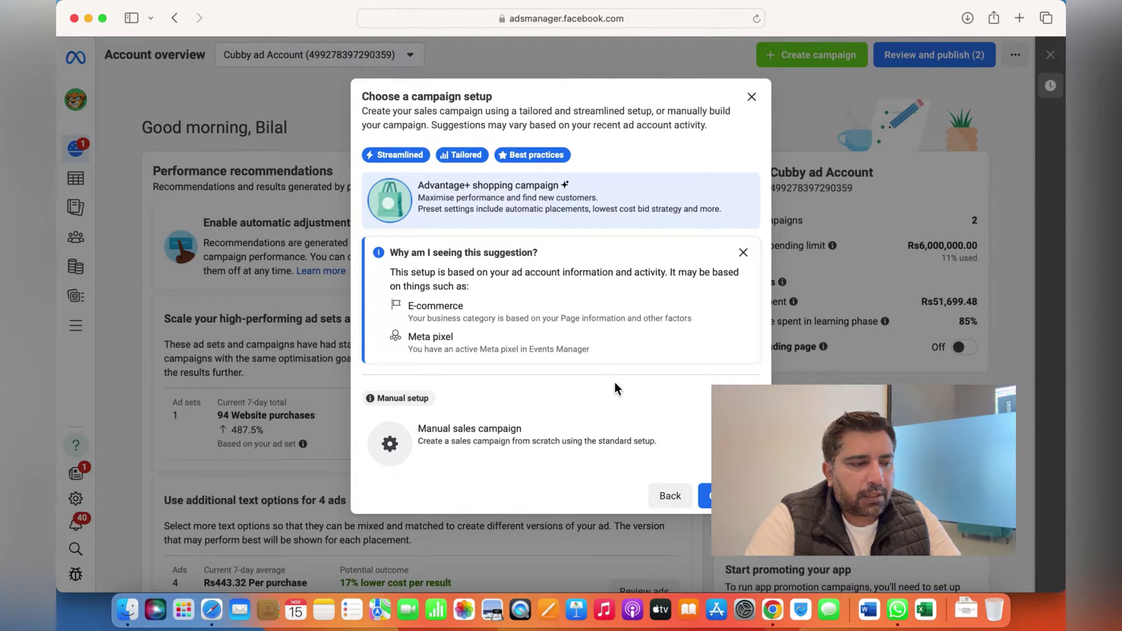
pyautogui.click(553, 439)
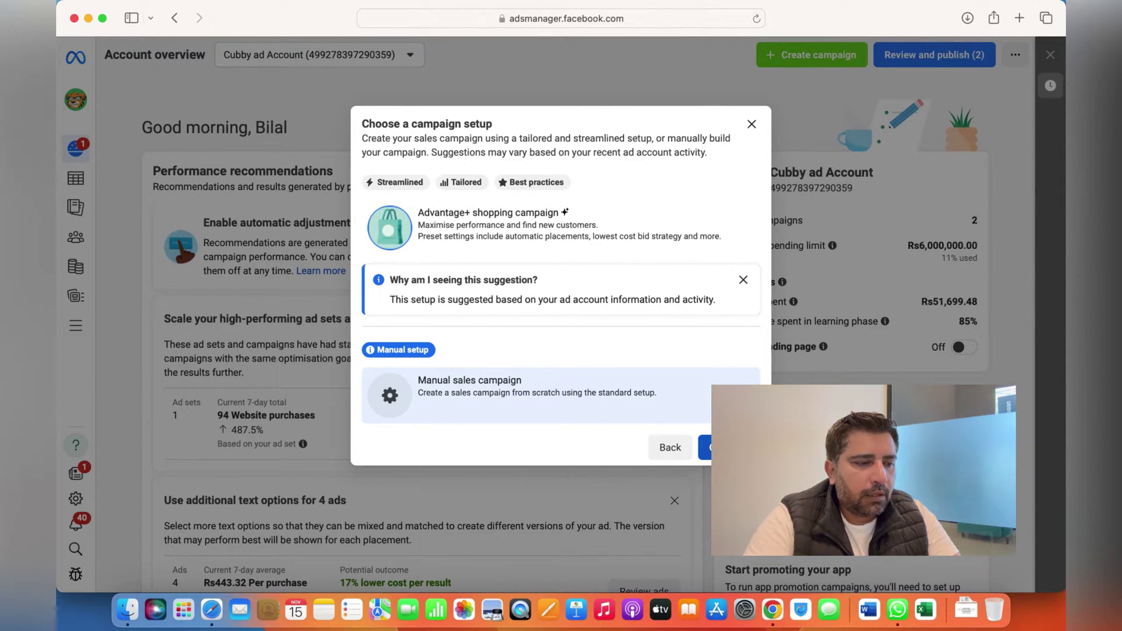
pyautogui.click(625, 386)
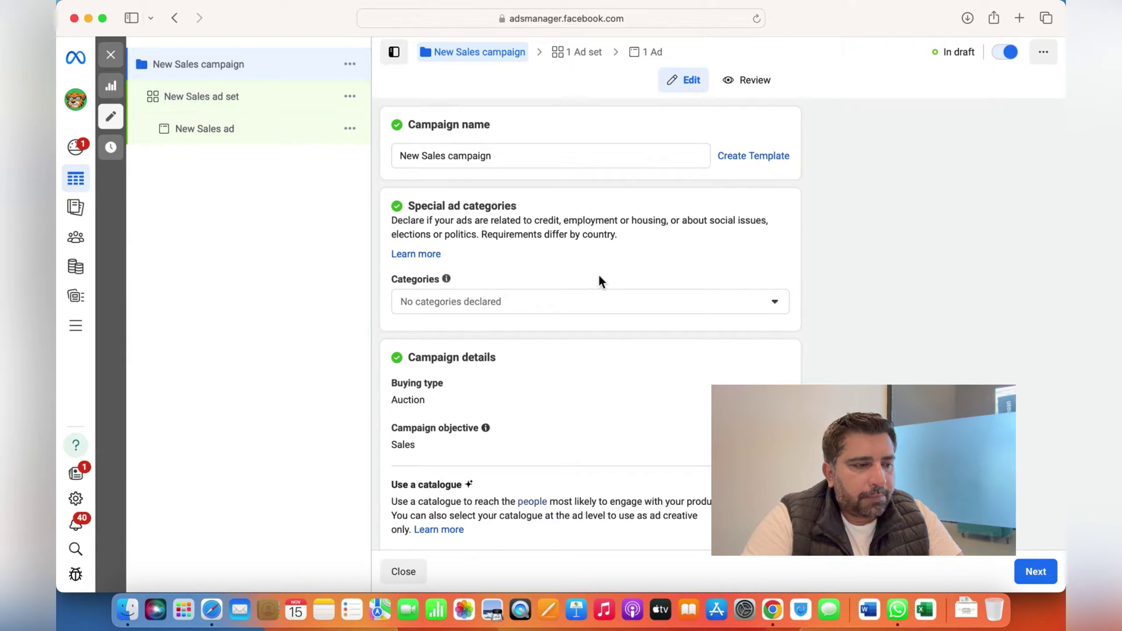
# Step: Look through the campaign-level settings without changing them and continue to the ad set
pyautogui.scroll(-5, 598, 275)
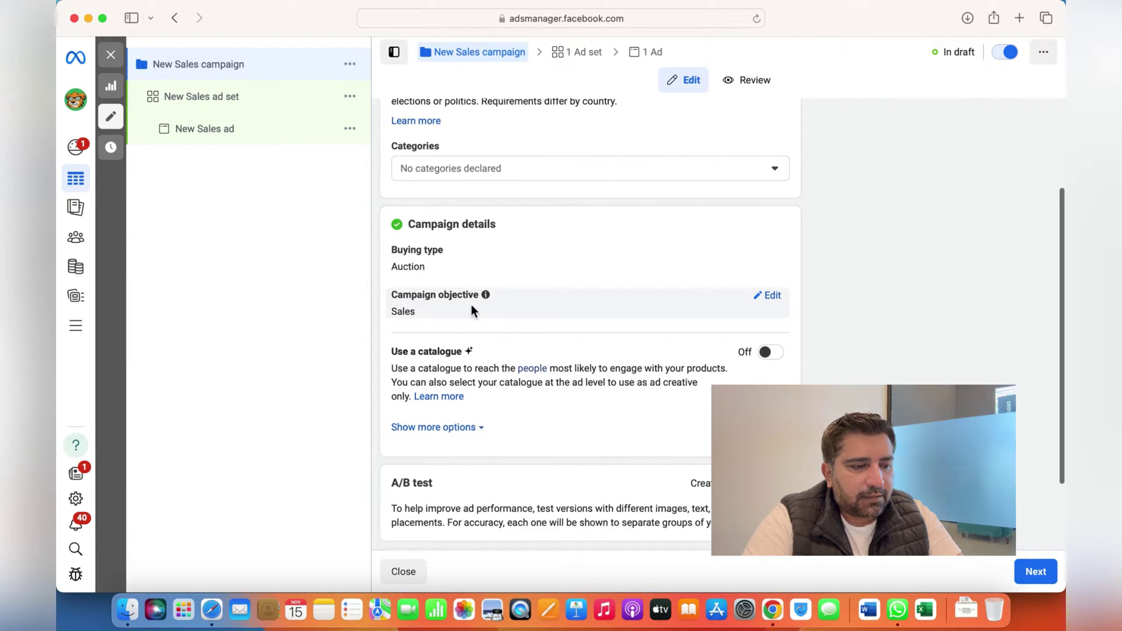
pyautogui.scroll(-3, 534, 310)
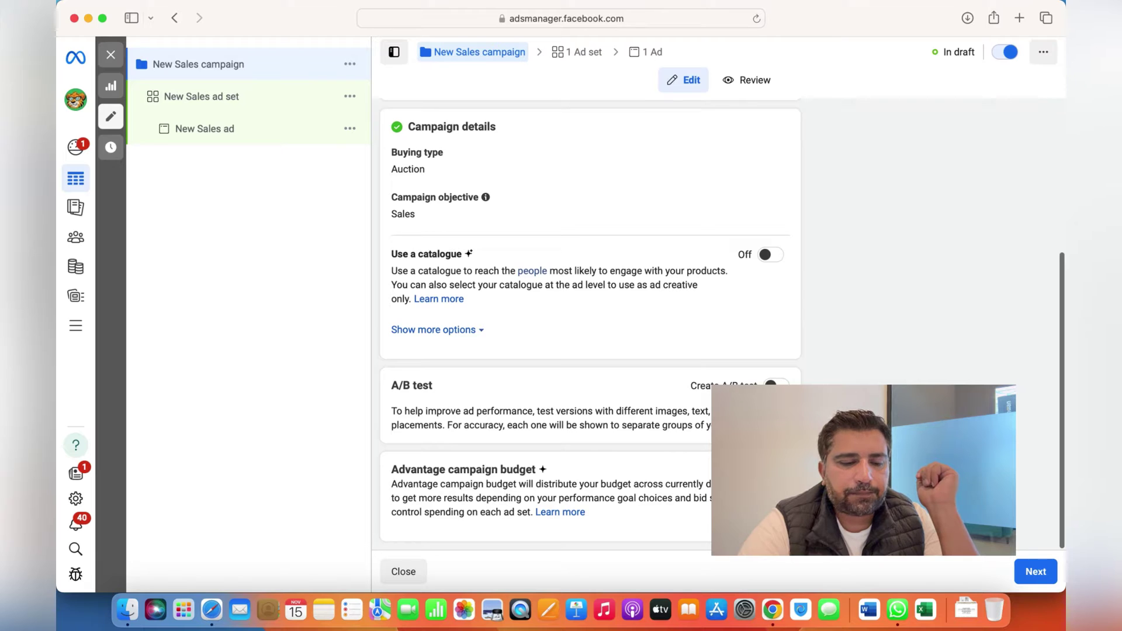
pyautogui.click(1035, 572)
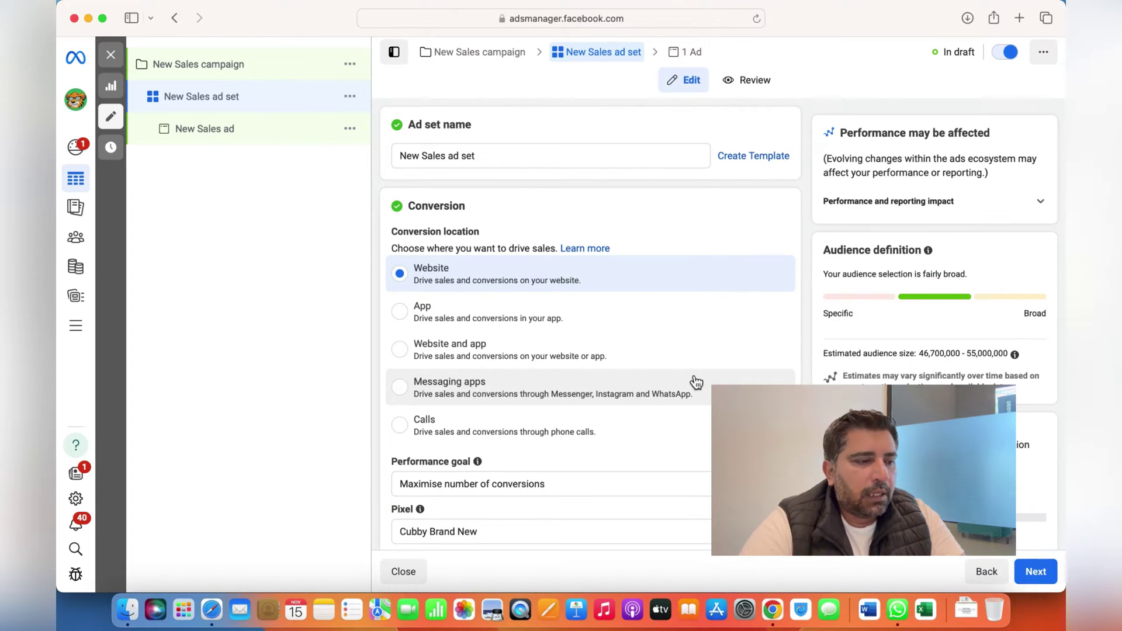
# Step: Choose Maximise number of conversions as the ad set's performance goal, keeping Website as the conversion location
pyautogui.scroll(-2, 696, 383)
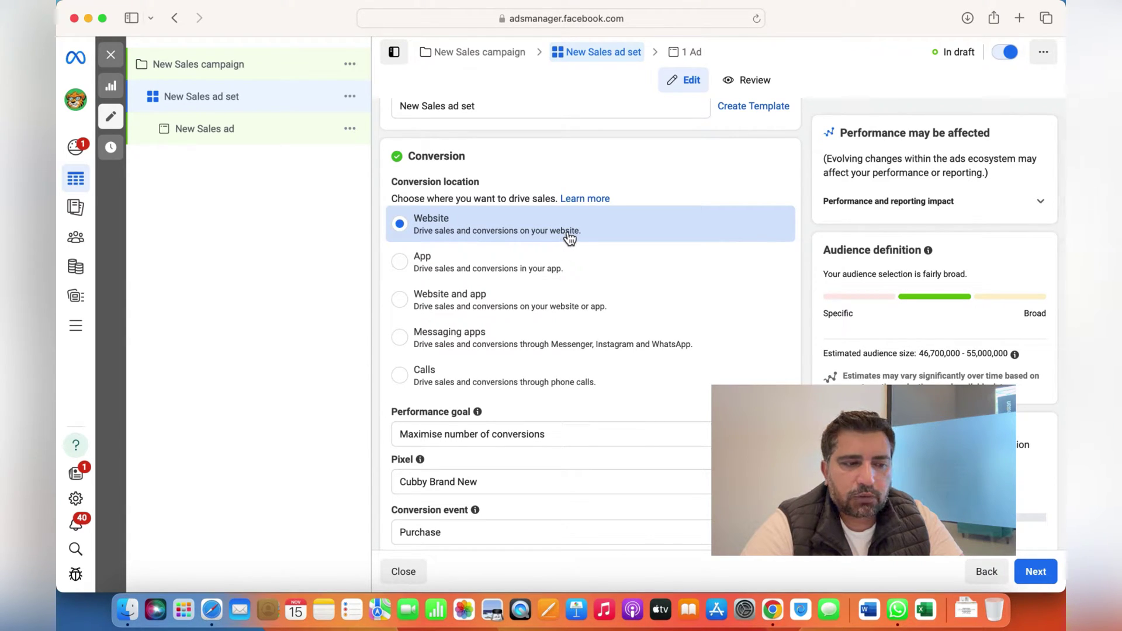
pyautogui.scroll(-2, 595, 251)
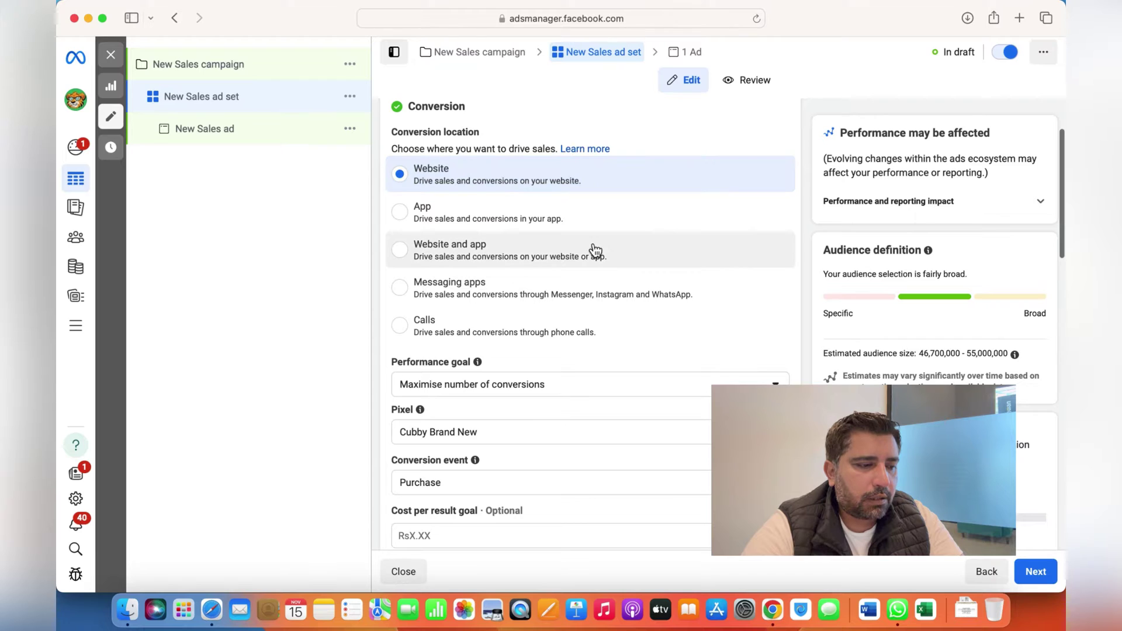
pyautogui.scroll(-3, 595, 252)
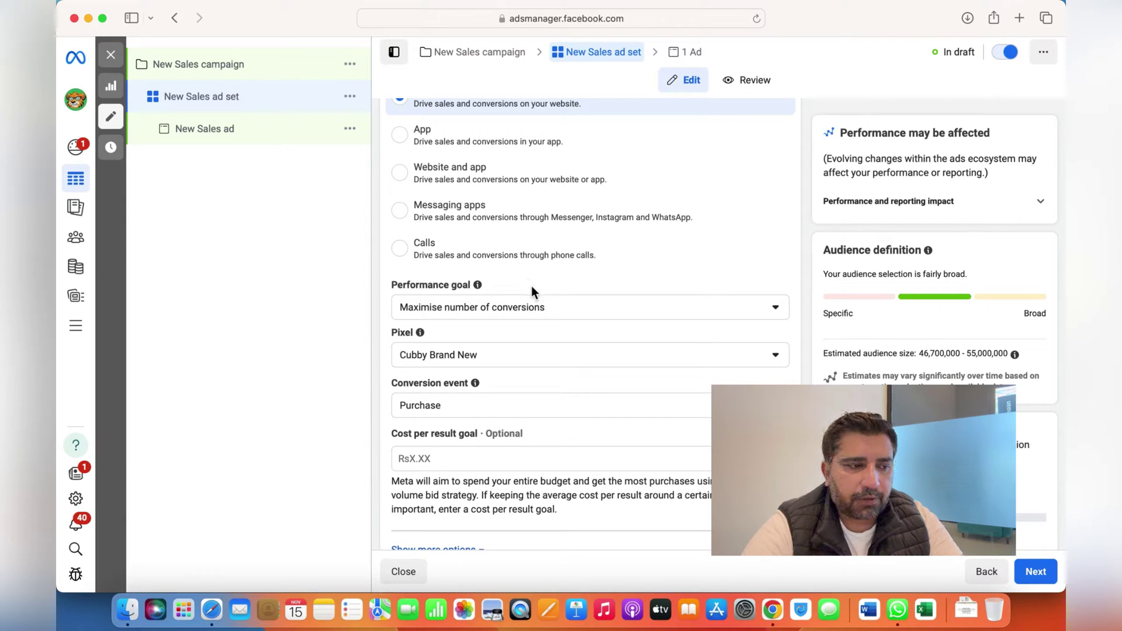
pyautogui.click(595, 316)
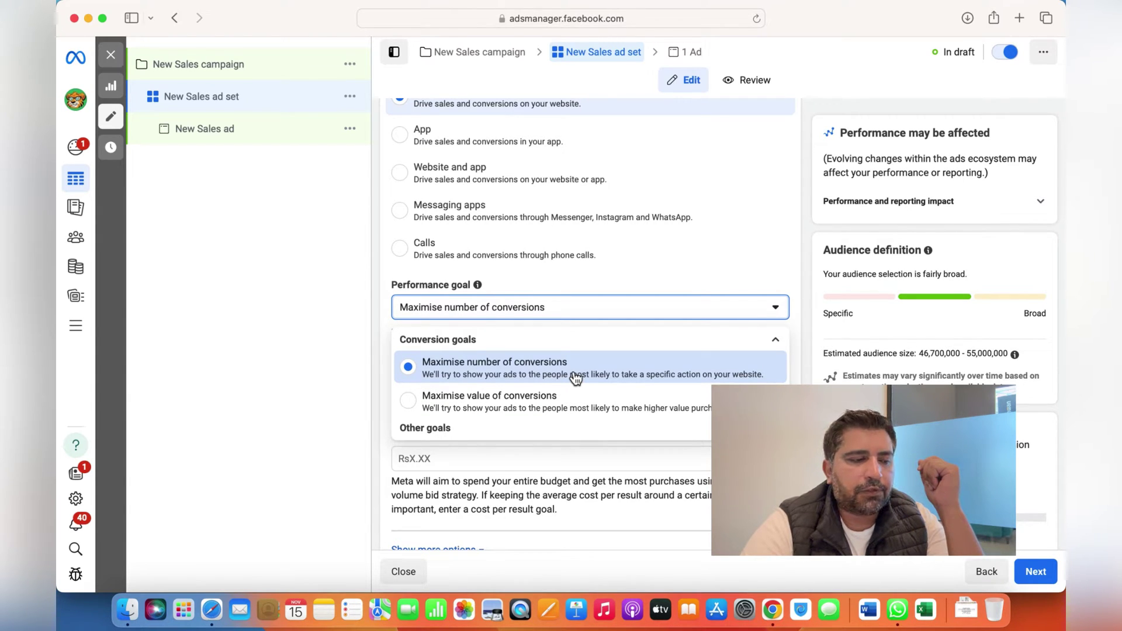
pyautogui.click(557, 368)
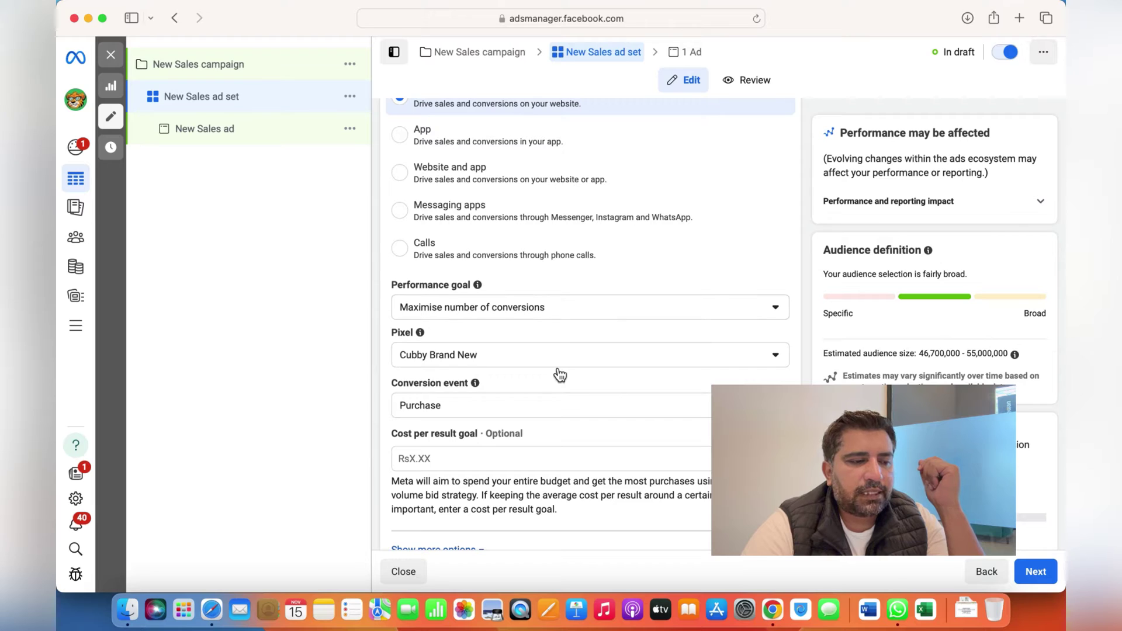
# Step: Look at the available conversion events and the explanation of dynamic creative, leaving dynamic creative off
pyautogui.scroll(-3, 558, 375)
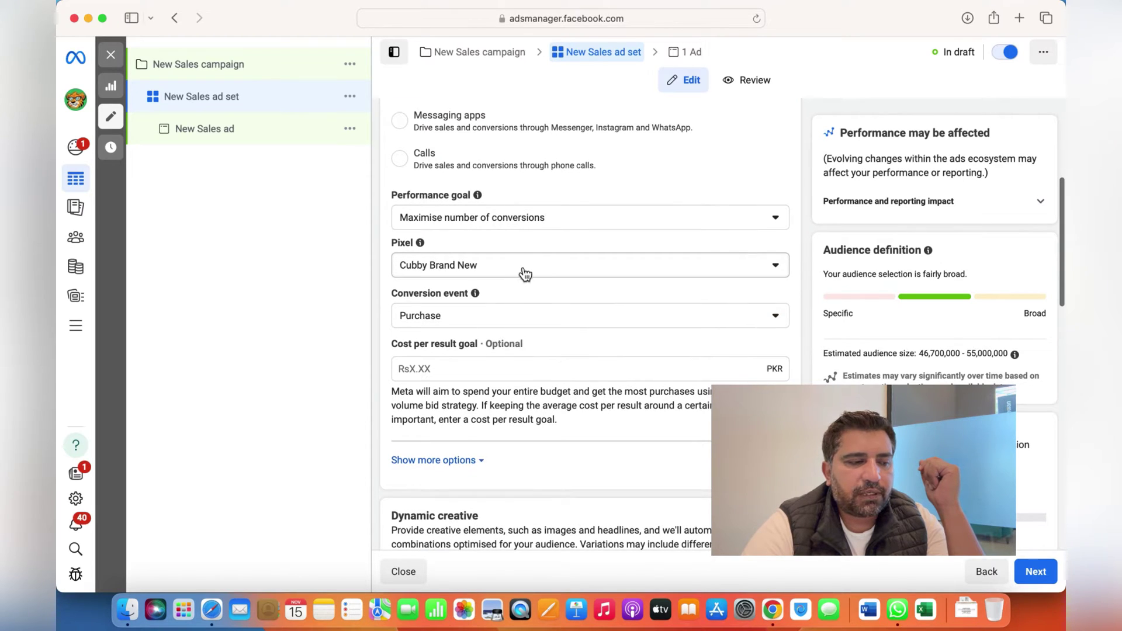
pyautogui.click(508, 325)
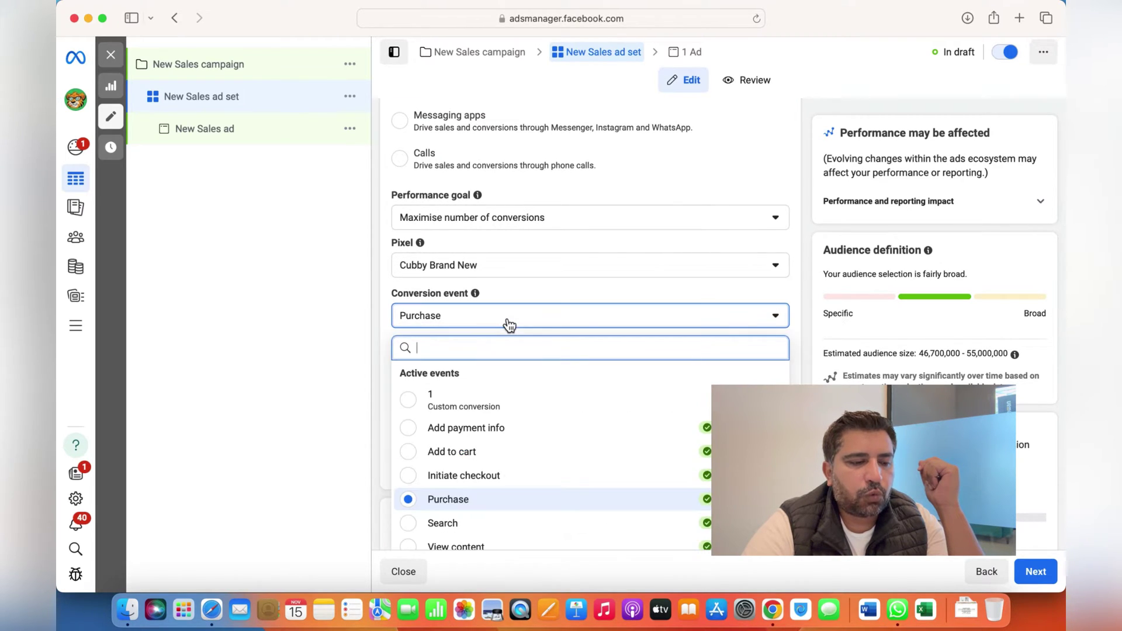
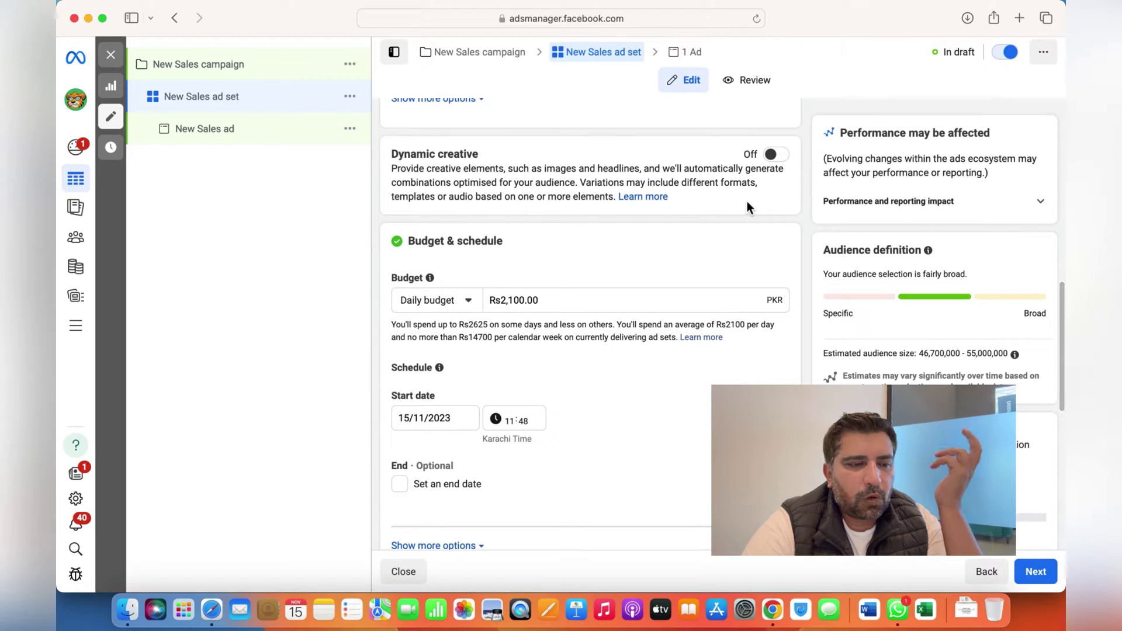
pyautogui.click(780, 158)
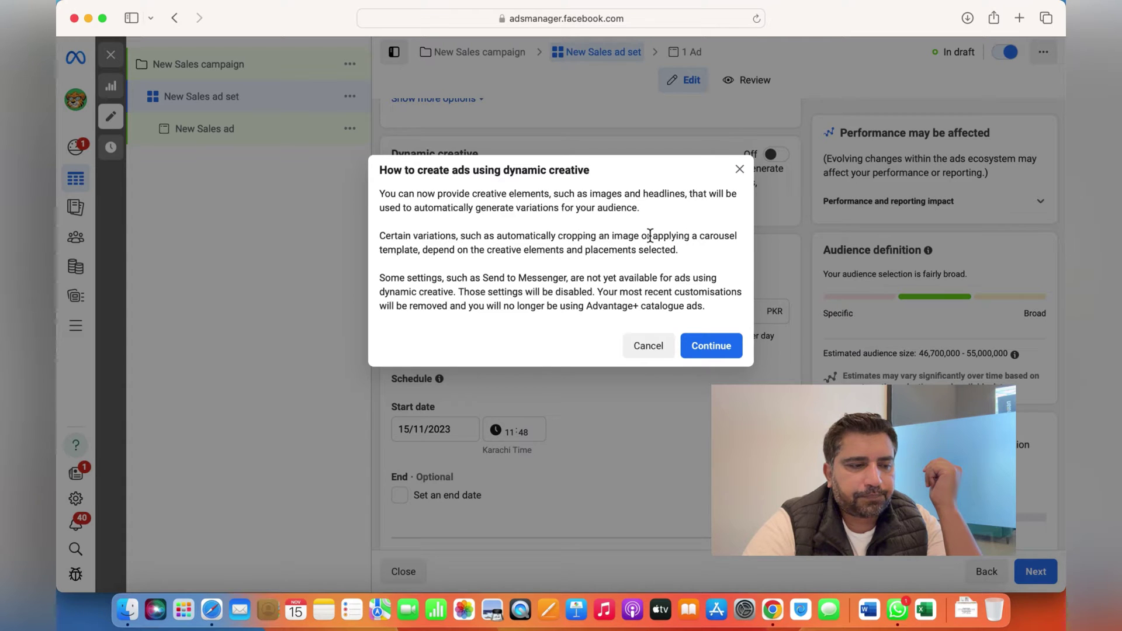
pyautogui.click(740, 172)
# Step: Set the ad set's daily budget to 4000 PKR
pyautogui.scroll(-2, 654, 286)
pyautogui.click(566, 246)
pyautogui.press('super+a')
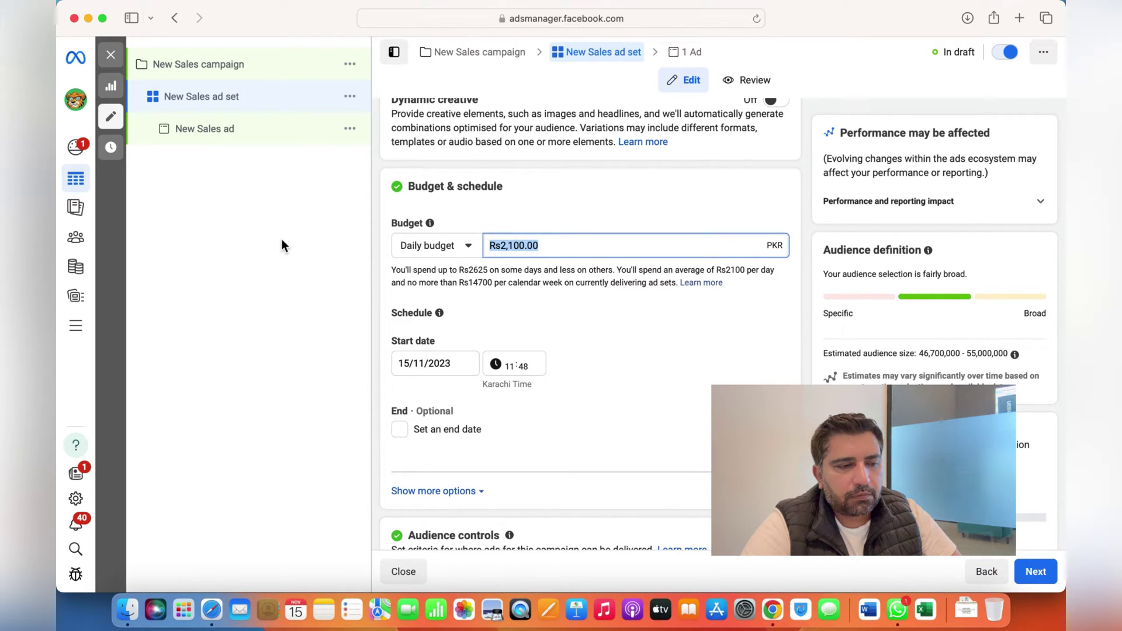
pyautogui.write('4000')
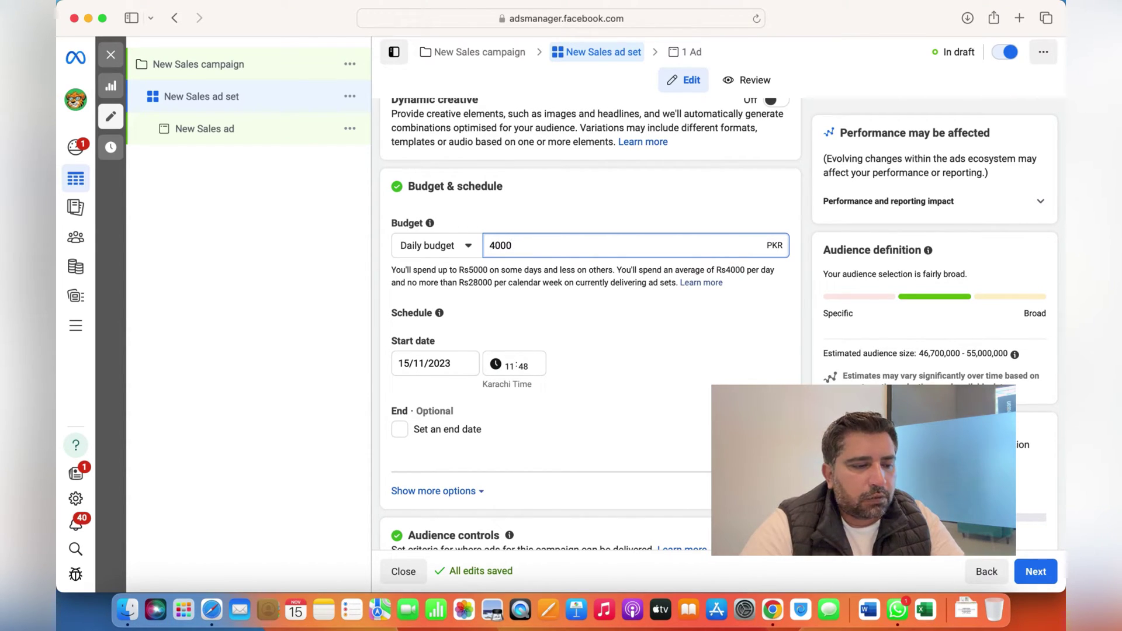
pyautogui.click(298, 286)
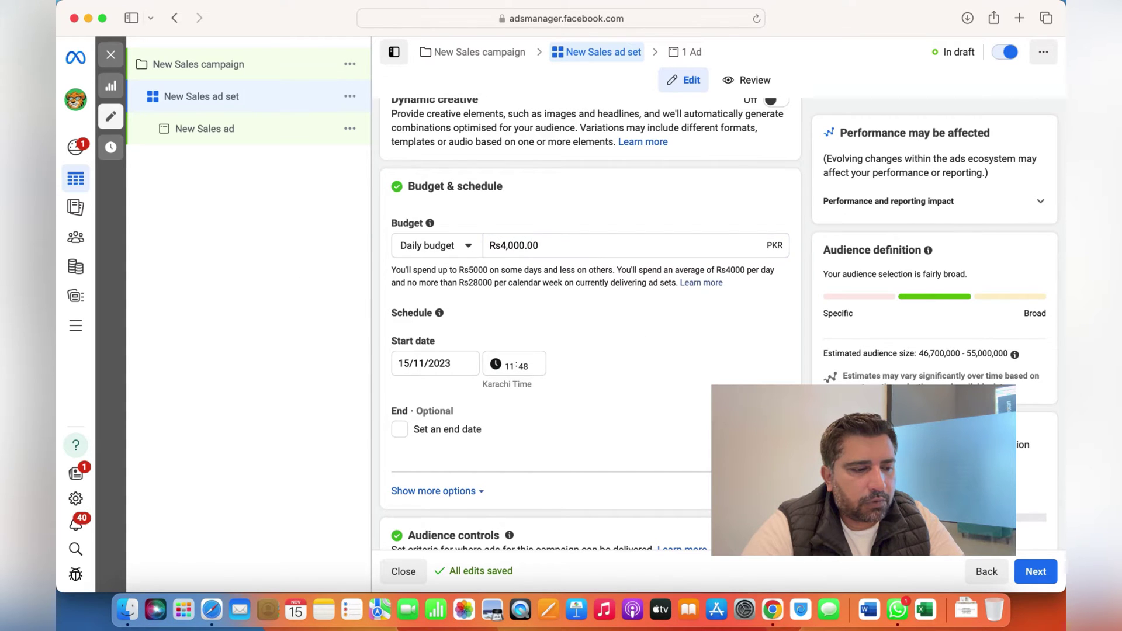
# Step: Open the audience location for editing, keep Pakistan with the Advantage+ audience and placements, and continue to the ad
pyautogui.scroll(-10, 590, 322)
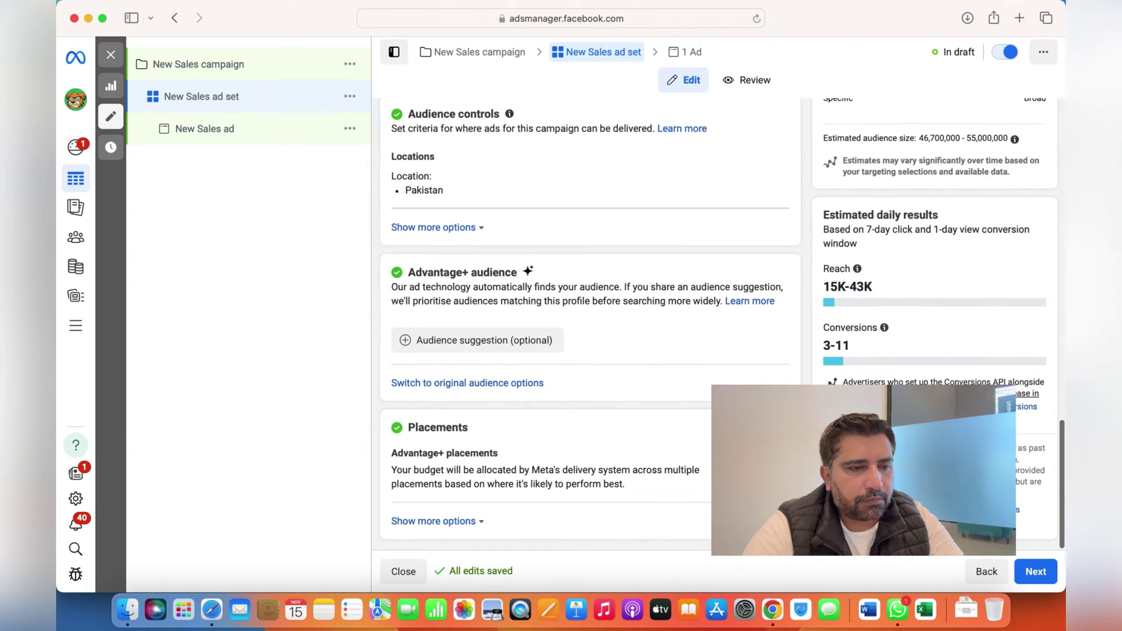
pyautogui.moveTo(673, 170)
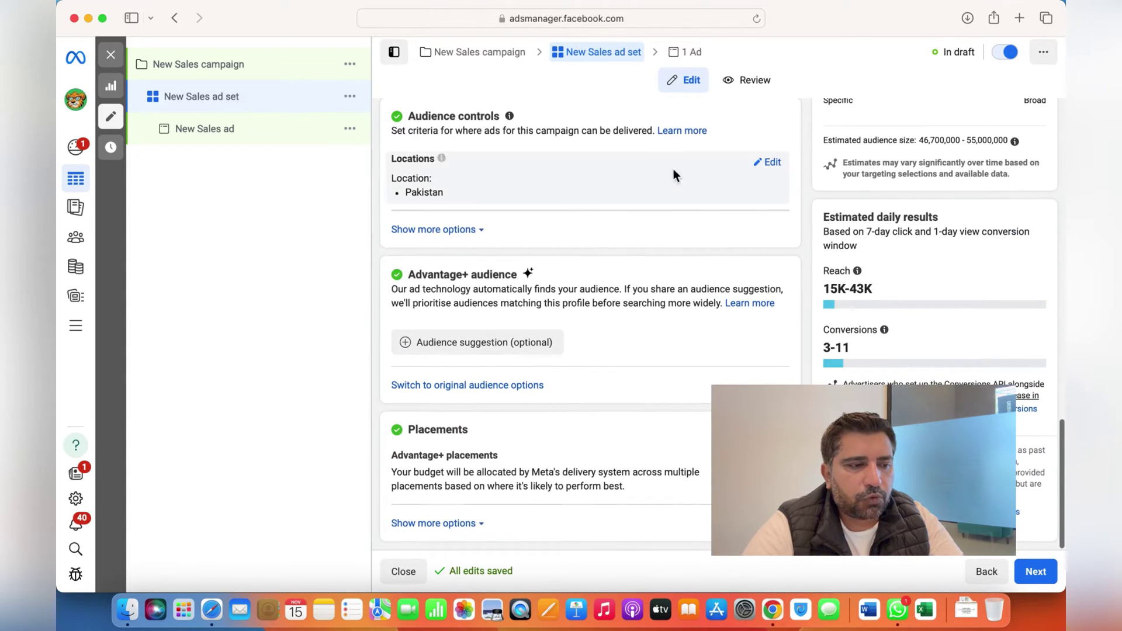
pyautogui.click(773, 162)
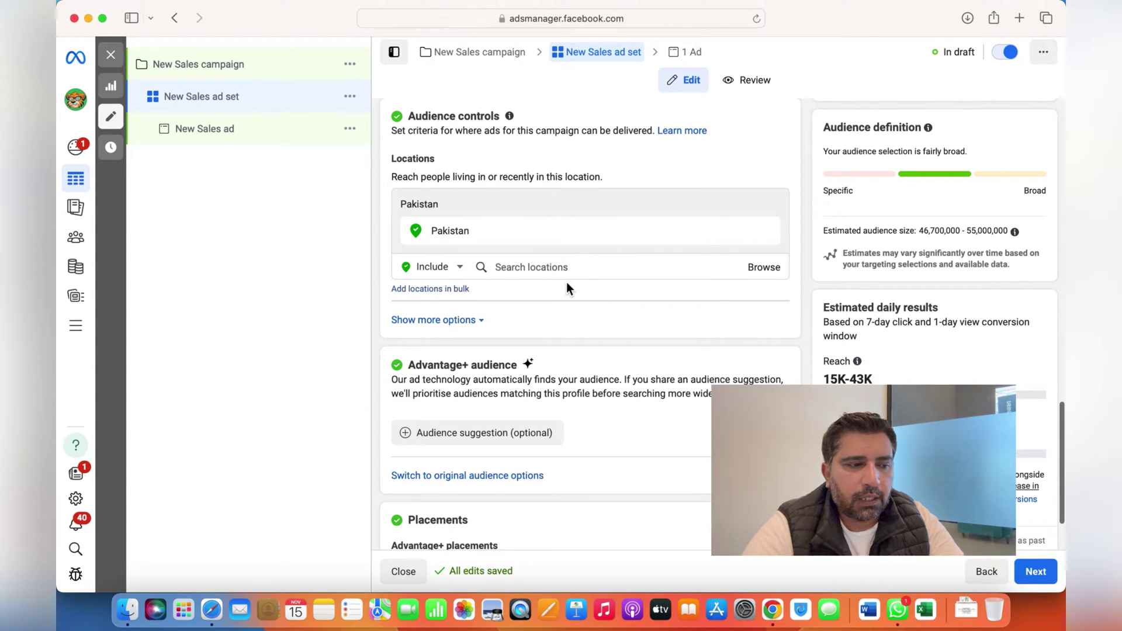
pyautogui.scroll(4, 581, 304)
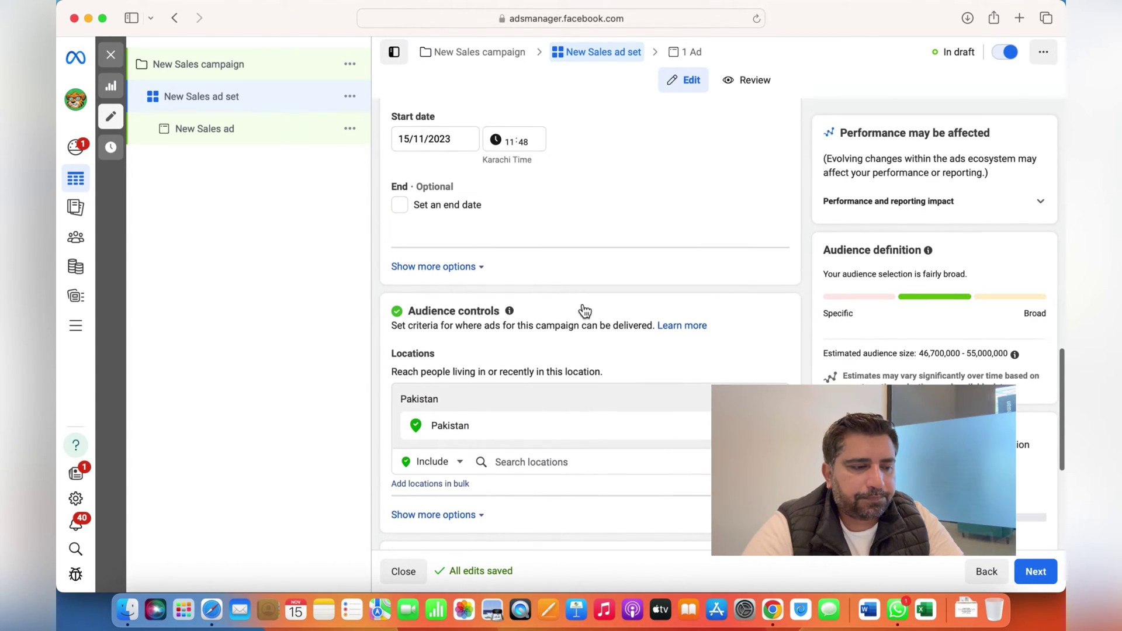
pyautogui.scroll(-5, 585, 307)
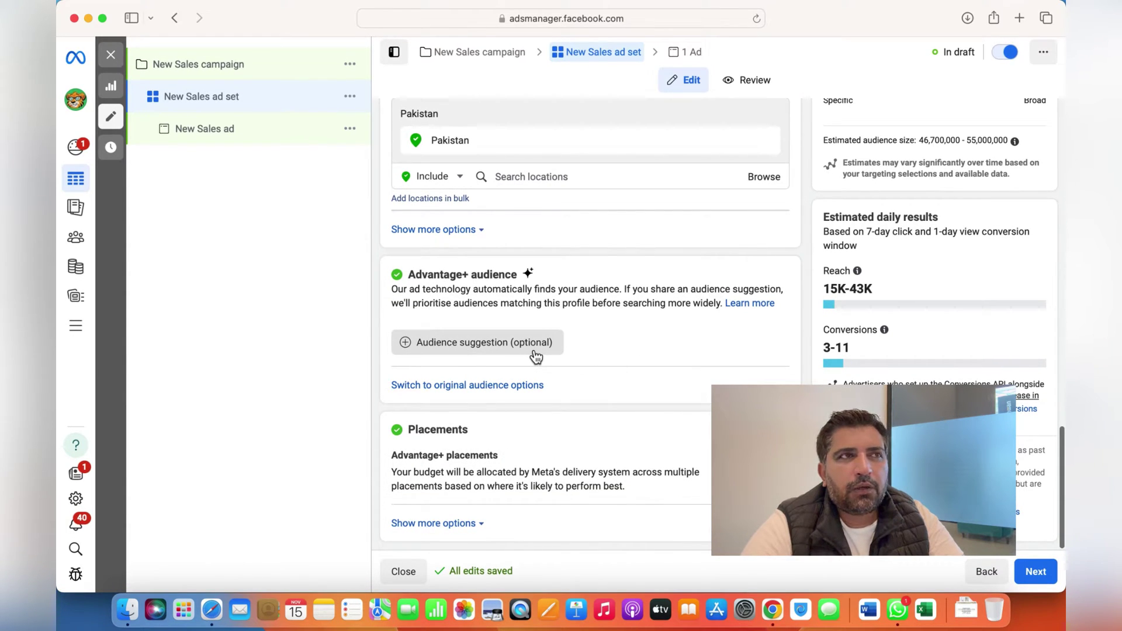
pyautogui.moveTo(534, 355)
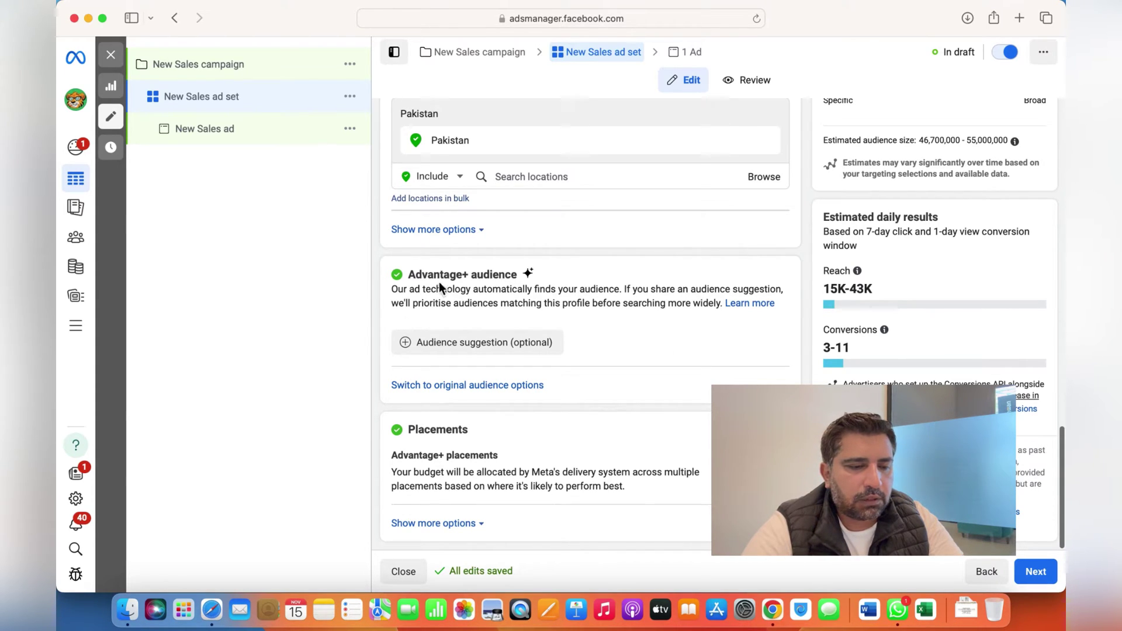
pyautogui.click(1032, 573)
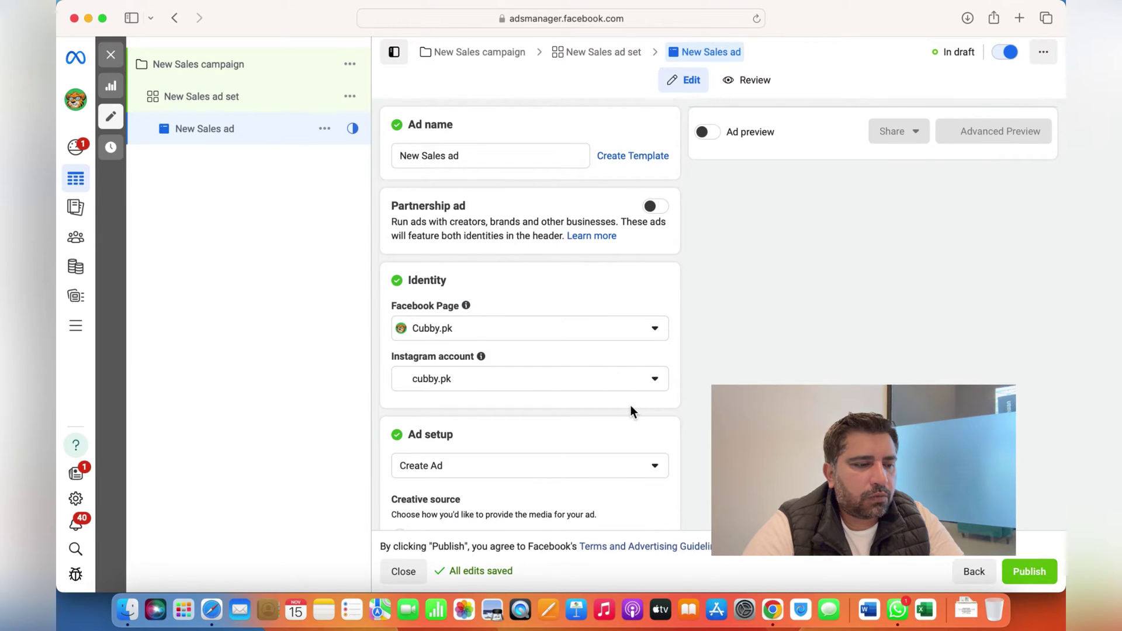
# Step: Set the ad's format to Collection, keeping Manual upload as the creative source
pyautogui.scroll(-5, 631, 407)
pyautogui.scroll(-2, 584, 398)
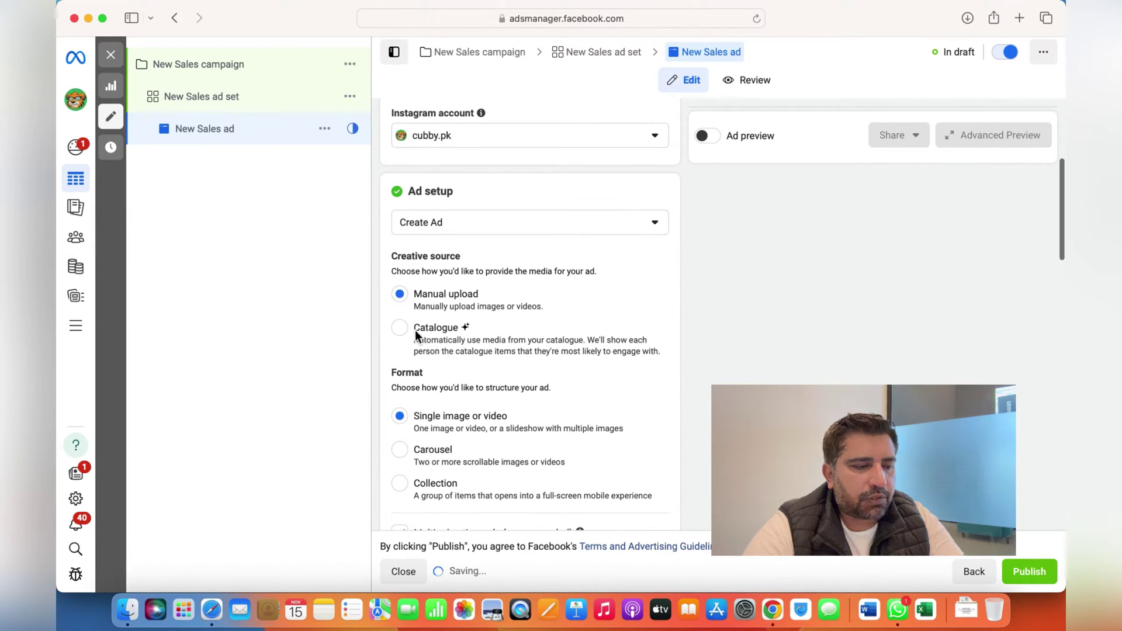
pyautogui.scroll(-2, 421, 450)
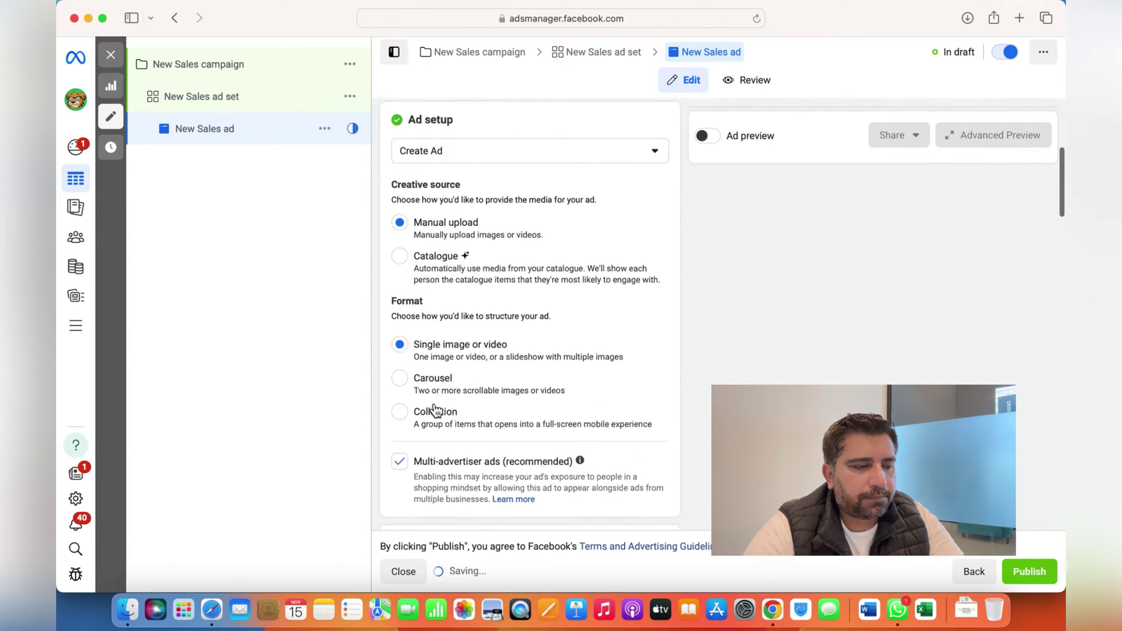
pyautogui.click(403, 409)
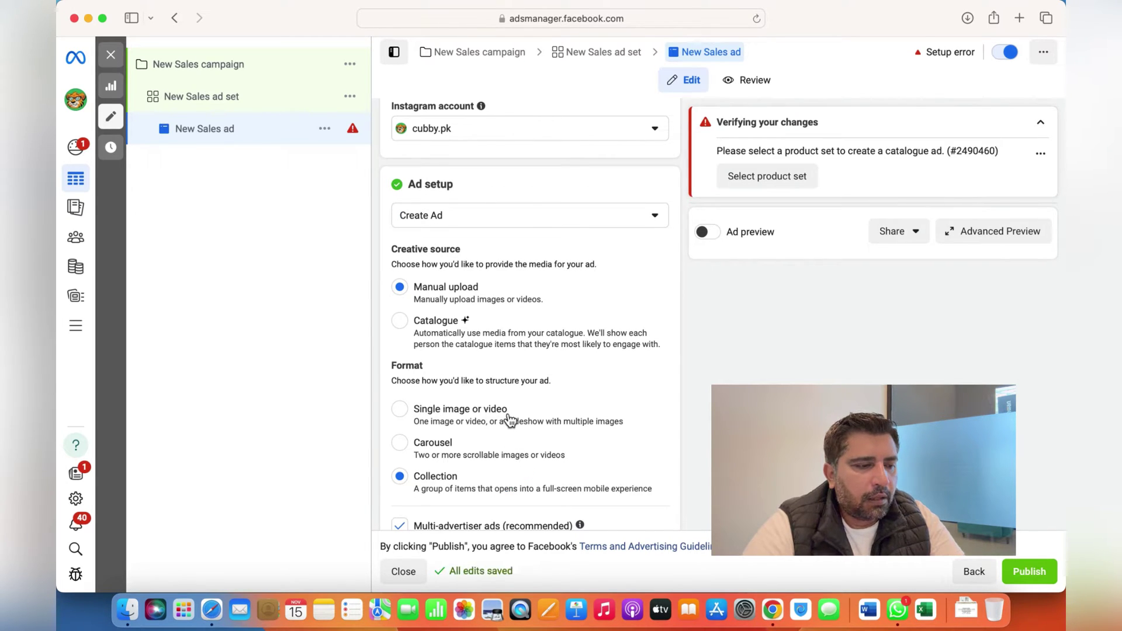
# Step: Enter "abc" as the primary text in the ad creative
pyautogui.scroll(-5, 468, 415)
pyautogui.scroll(-3, 509, 420)
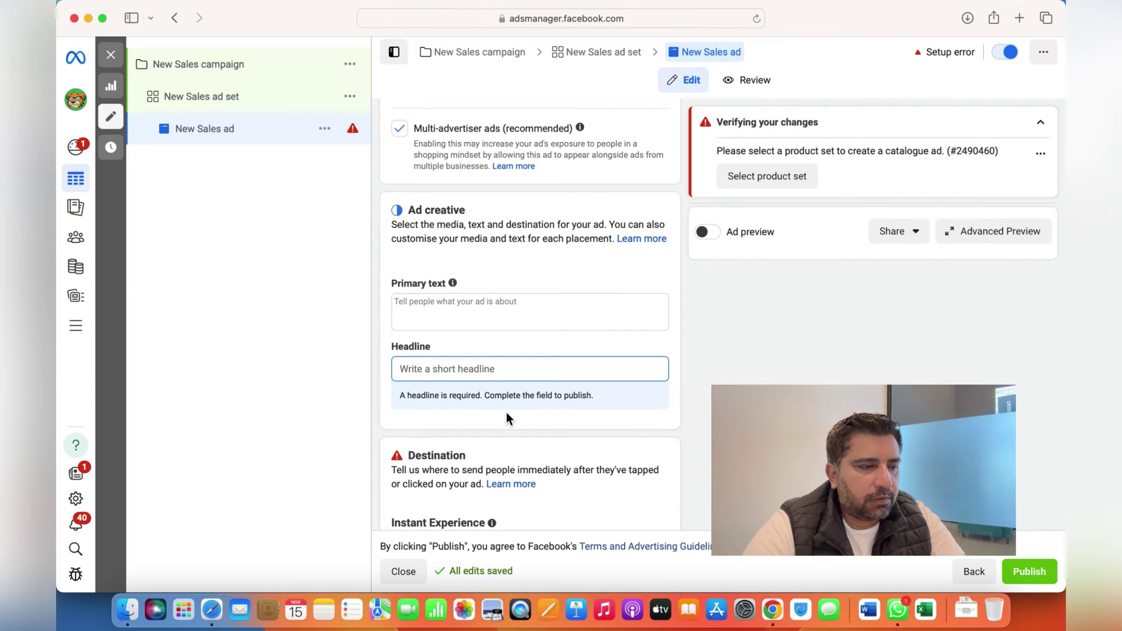
pyautogui.scroll(-2, 506, 412)
pyautogui.click(473, 258)
pyautogui.write('B')
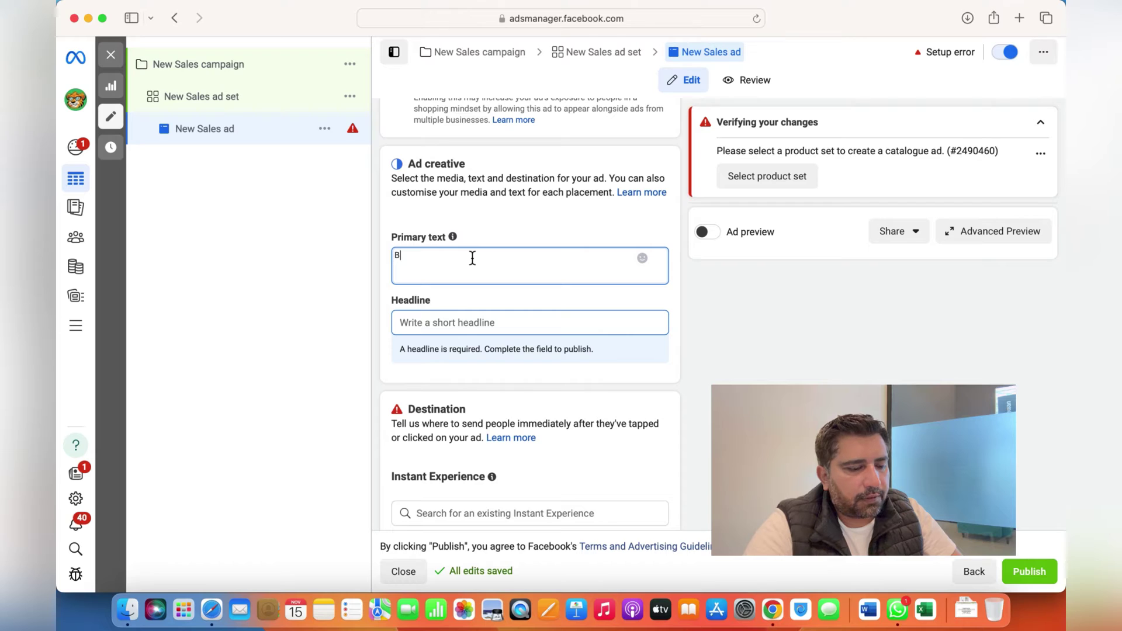
pyautogui.press('BackSpace')
pyautogui.write('ab')
pyautogui.press('BackSpace')
pyautogui.write('bc')
# Step: Enter "Sale" as the headline in the ad creative
pyautogui.click(467, 323)
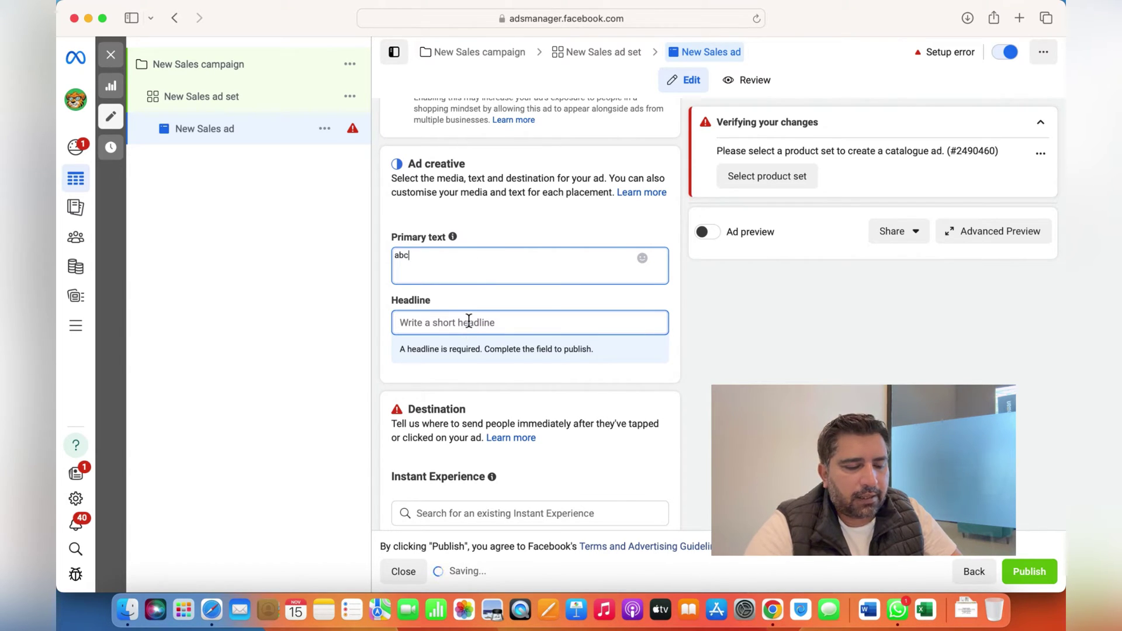
pyautogui.write('S')
pyautogui.press('BackSpace')
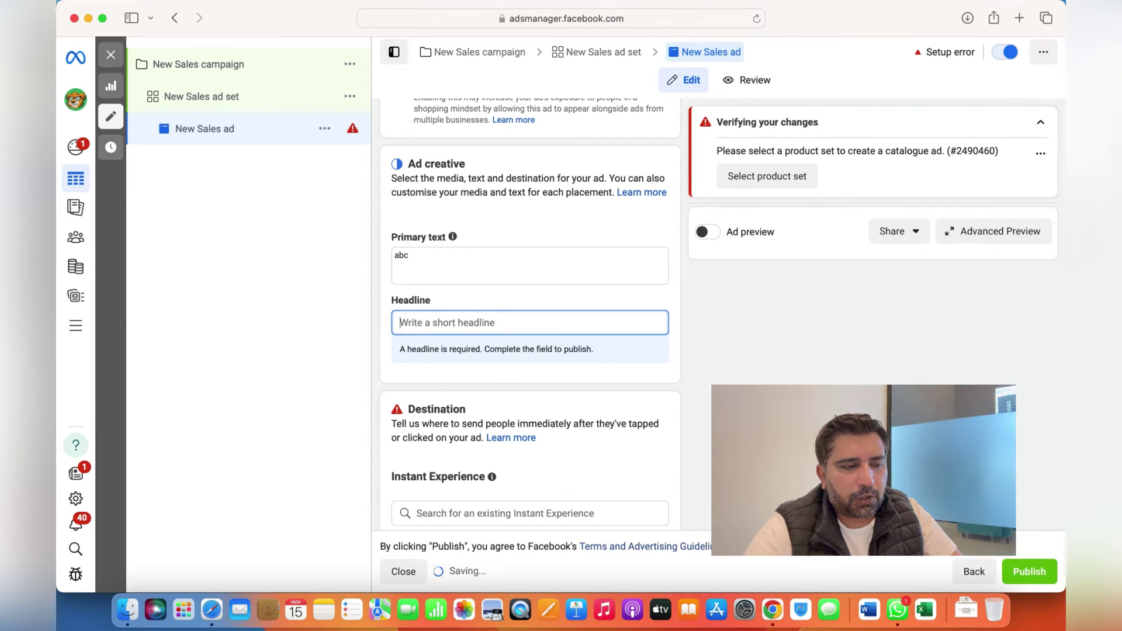
pyautogui.write('Sallee')
pyautogui.press('BackSpace')
pyautogui.press('BackSpace')
pyautogui.press('BackSpace')
pyautogui.write('e')
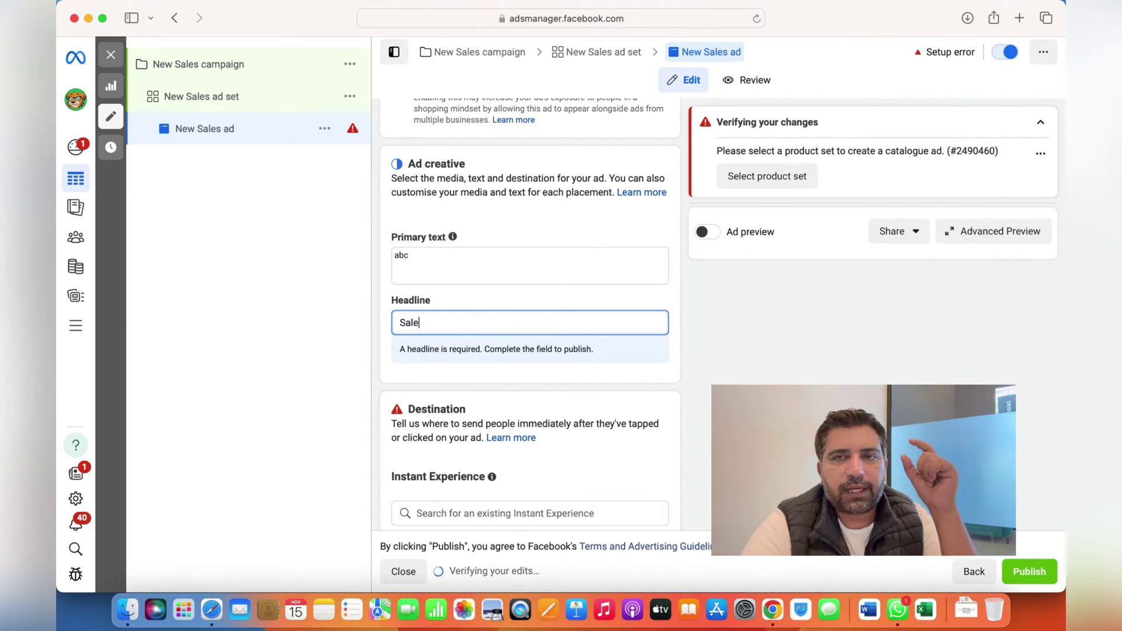
pyautogui.click(376, 350)
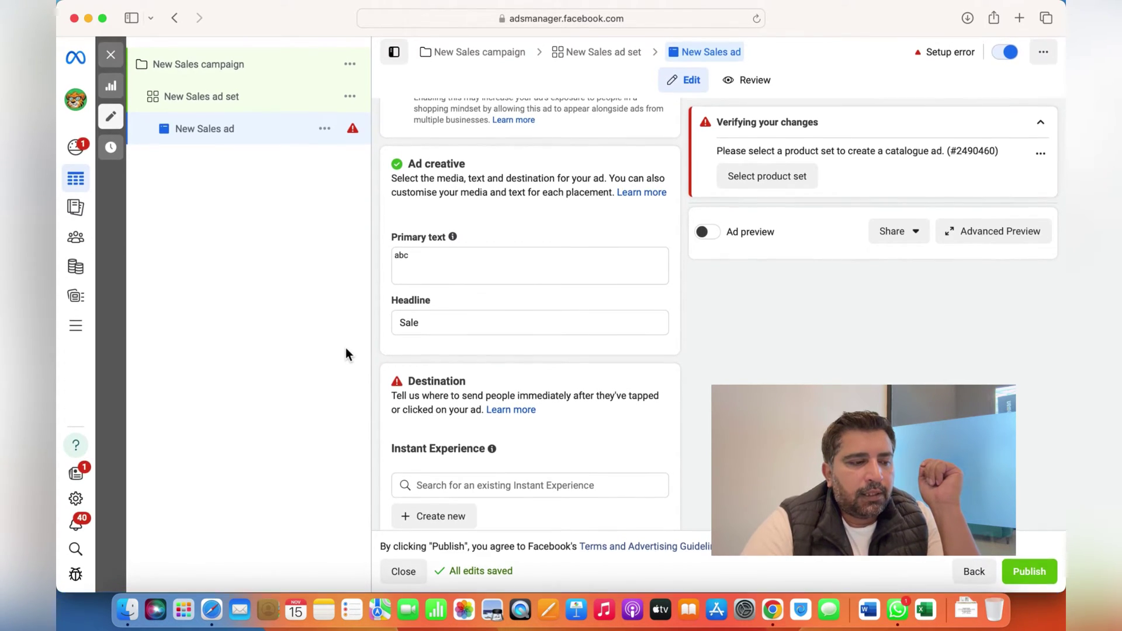
# Step: Create a new Instant Experience for the ad's destination using the Storefront template
pyautogui.scroll(-5, 501, 348)
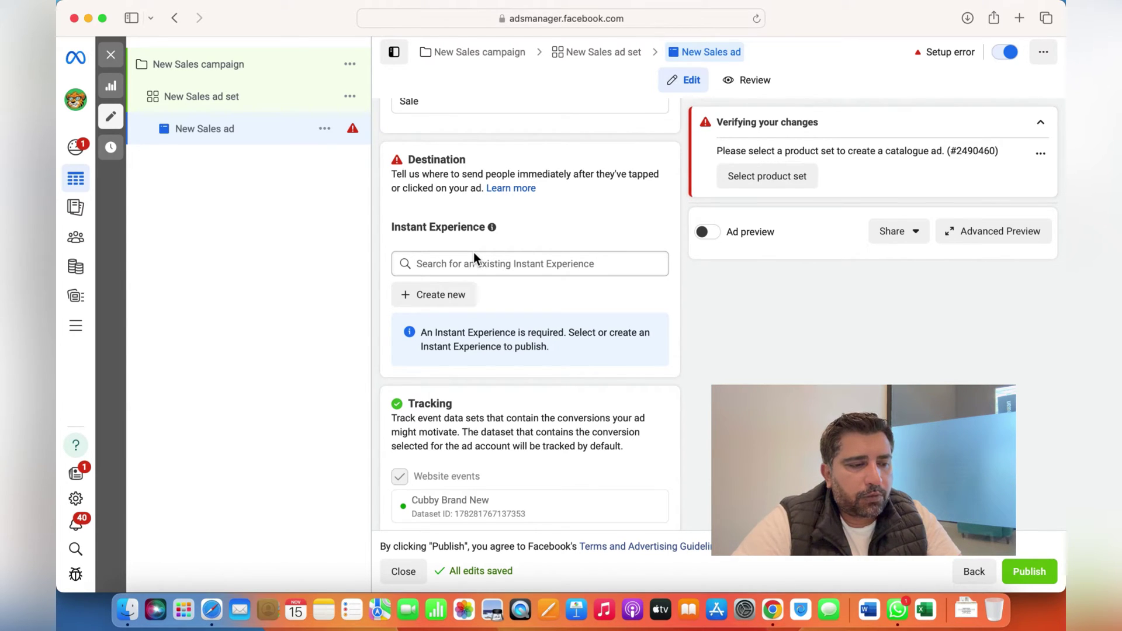
pyautogui.click(454, 302)
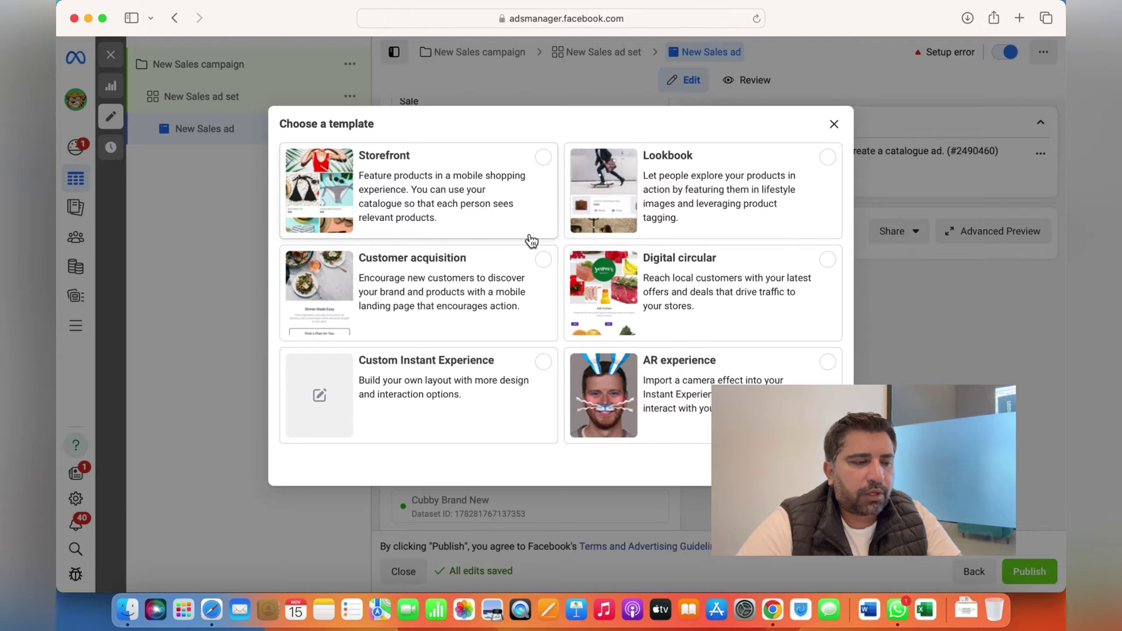
pyautogui.click(477, 216)
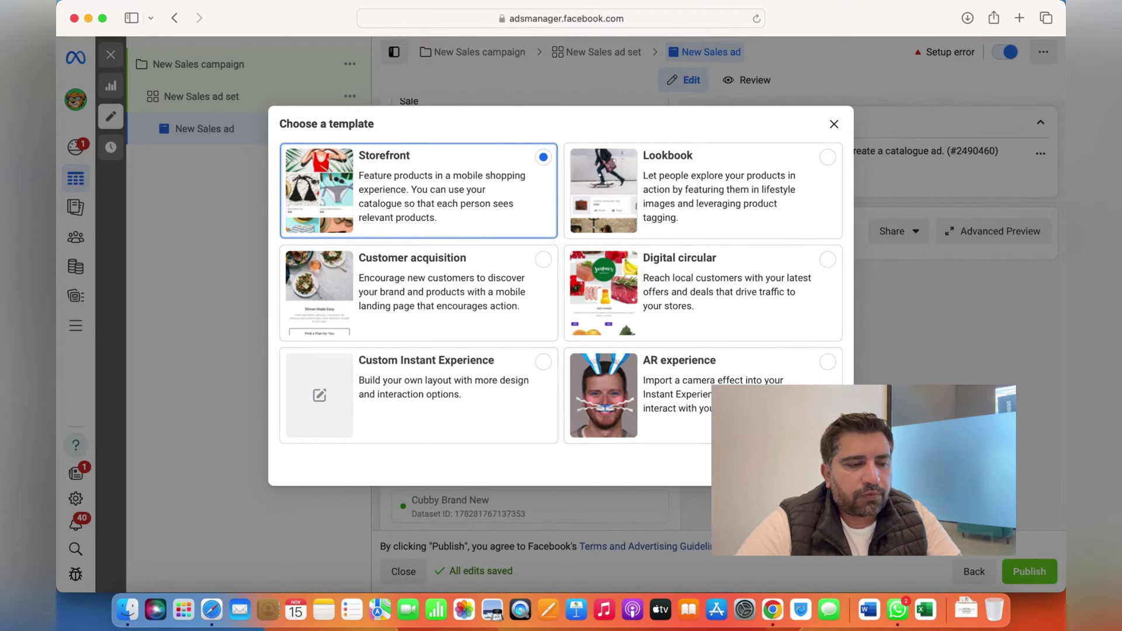
pyautogui.press('Return')
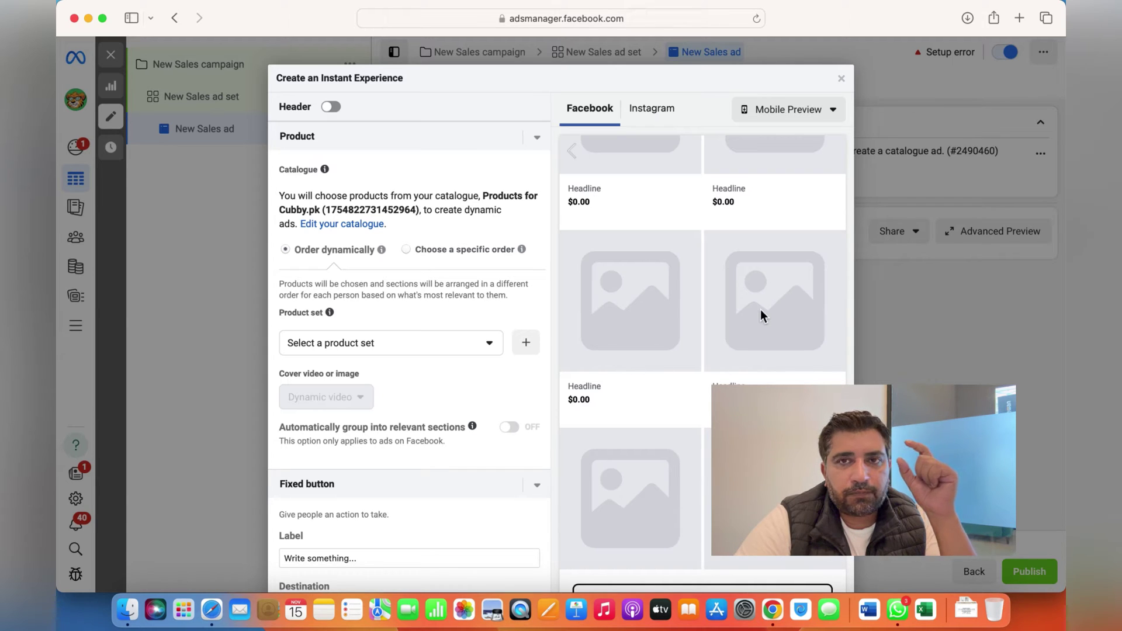
pyautogui.scroll(2, 760, 314)
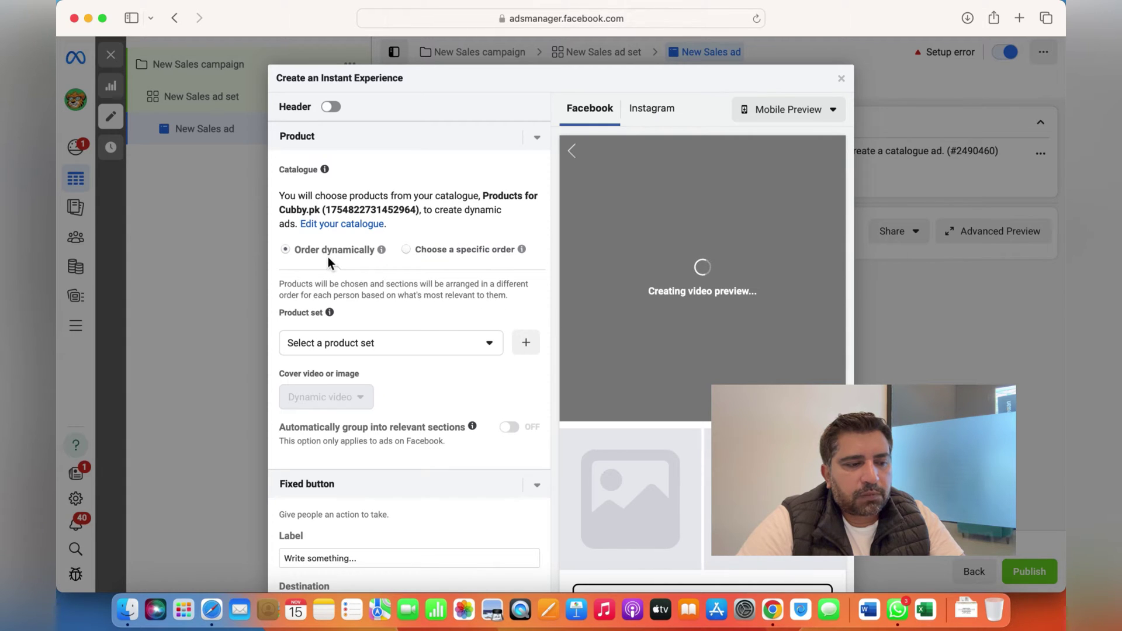
# Step: Try choosing a specific product order in the Instant Experience, and switch back to Order dynamically
pyautogui.click(405, 249)
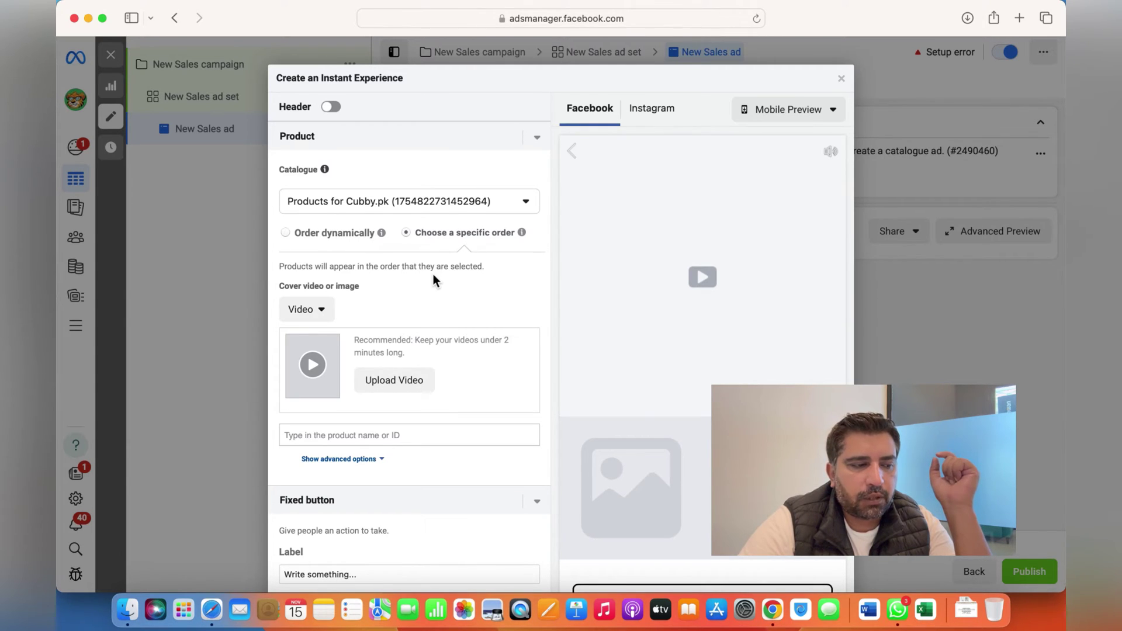
pyautogui.click(286, 233)
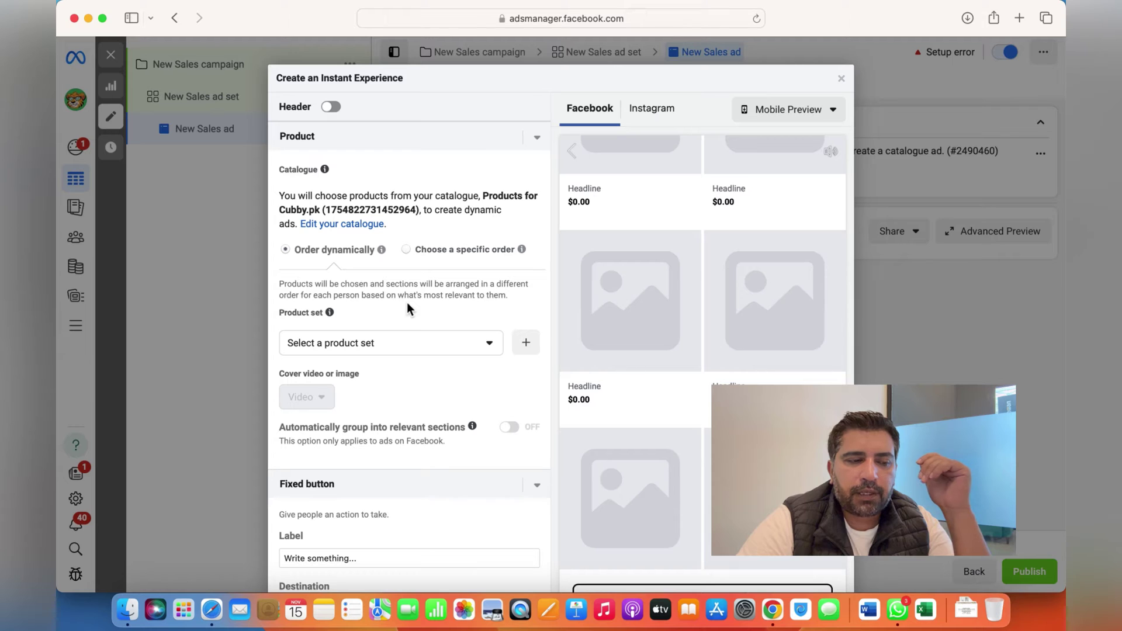
pyautogui.scroll(5, 633, 324)
pyautogui.scroll(-2, 634, 325)
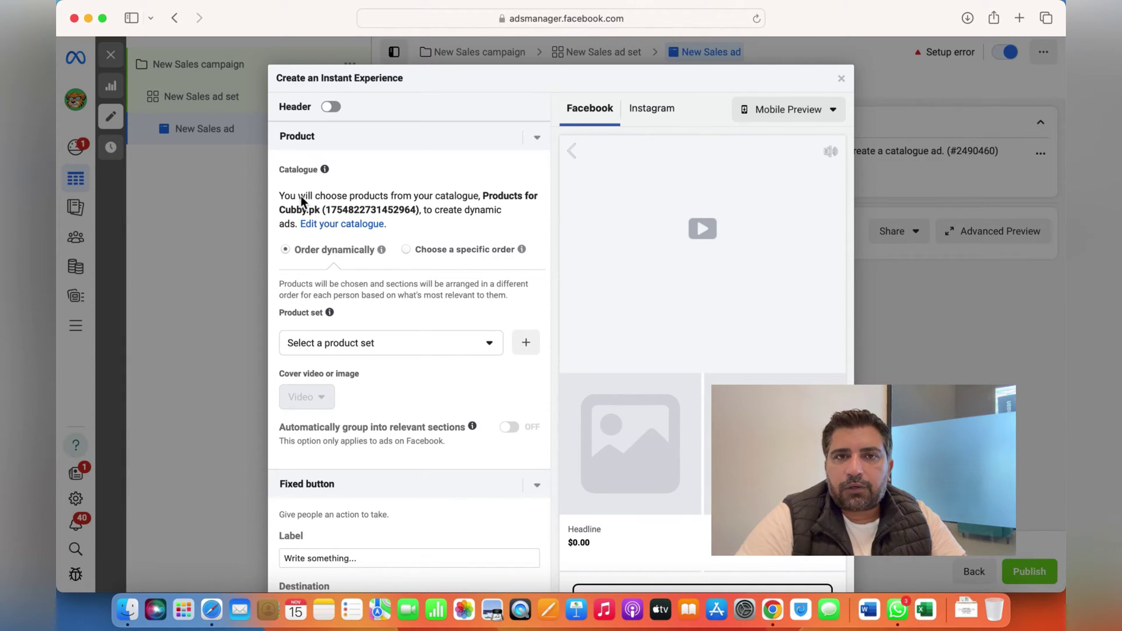
pyautogui.moveTo(381, 249)
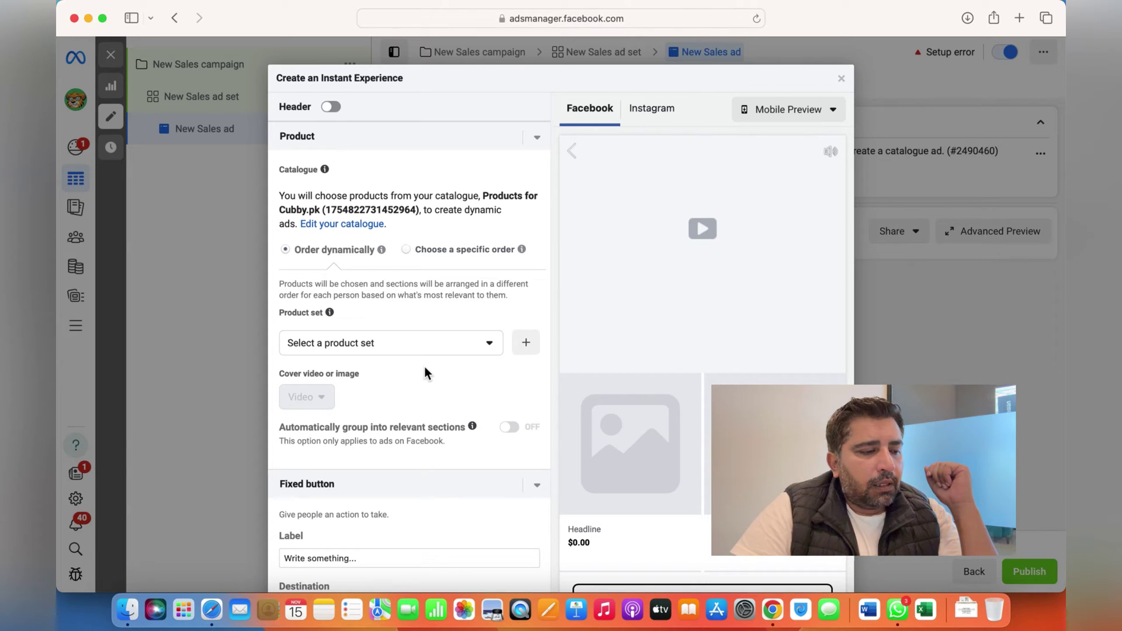
# Step: Try to create a product set with a Product filter matching the Rs1,899.00 Flower Bather, and discard it
pyautogui.click(429, 347)
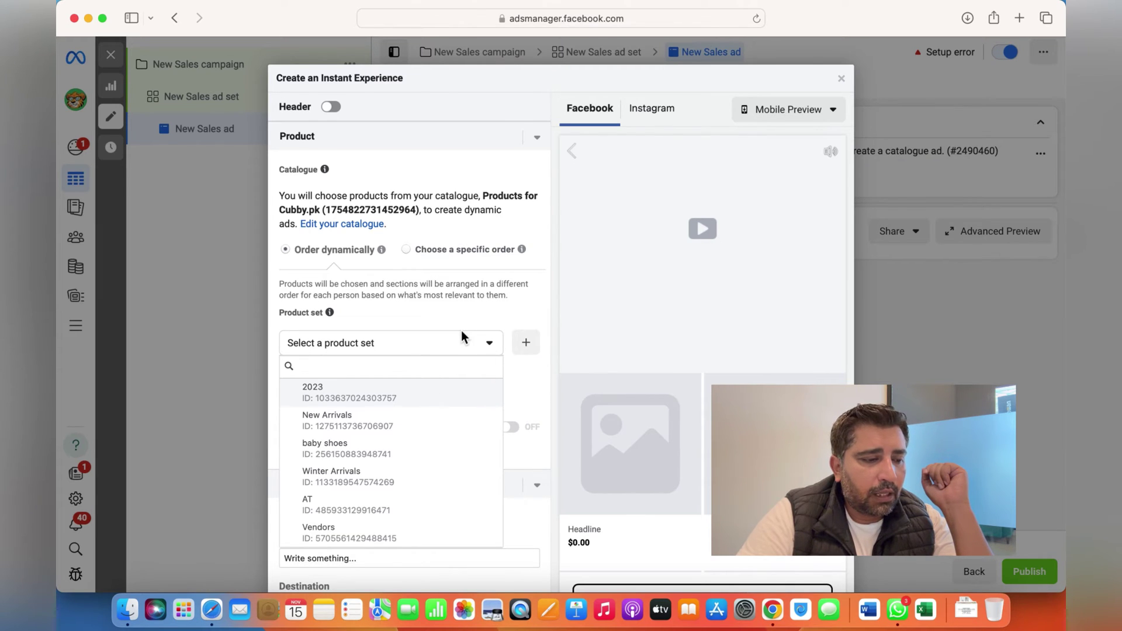
pyautogui.click(482, 316)
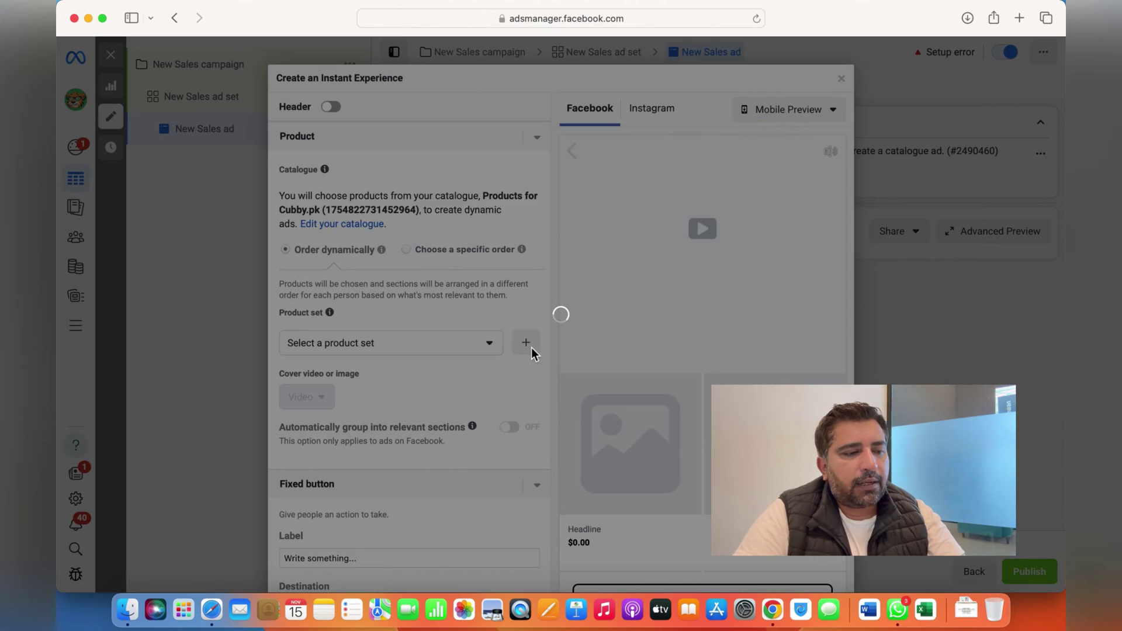
pyautogui.click(531, 348)
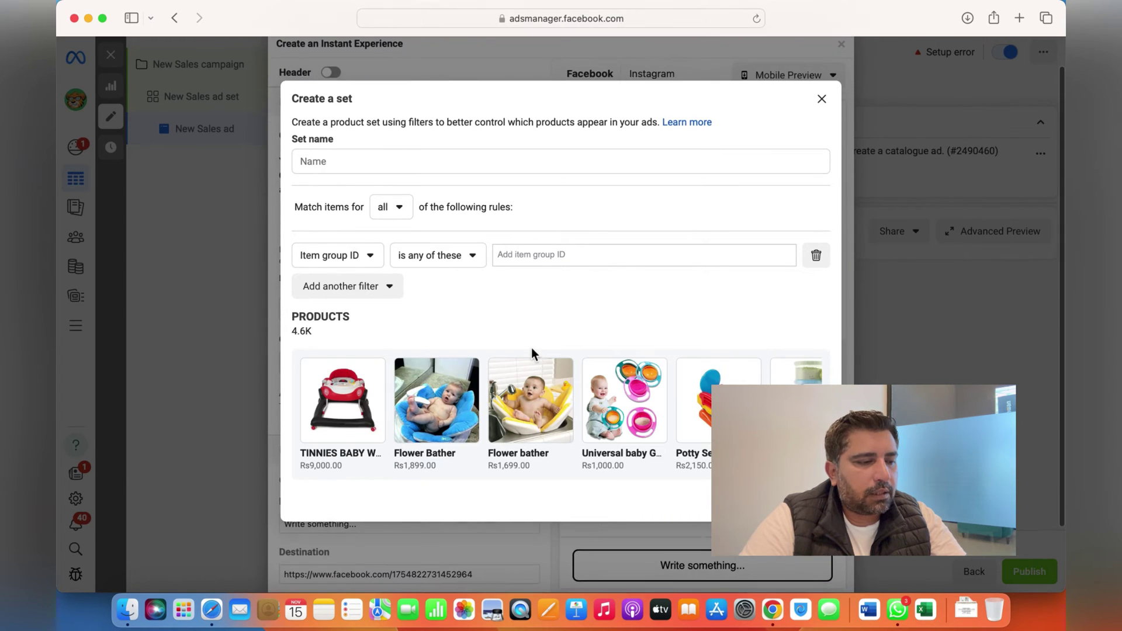
pyautogui.click(367, 260)
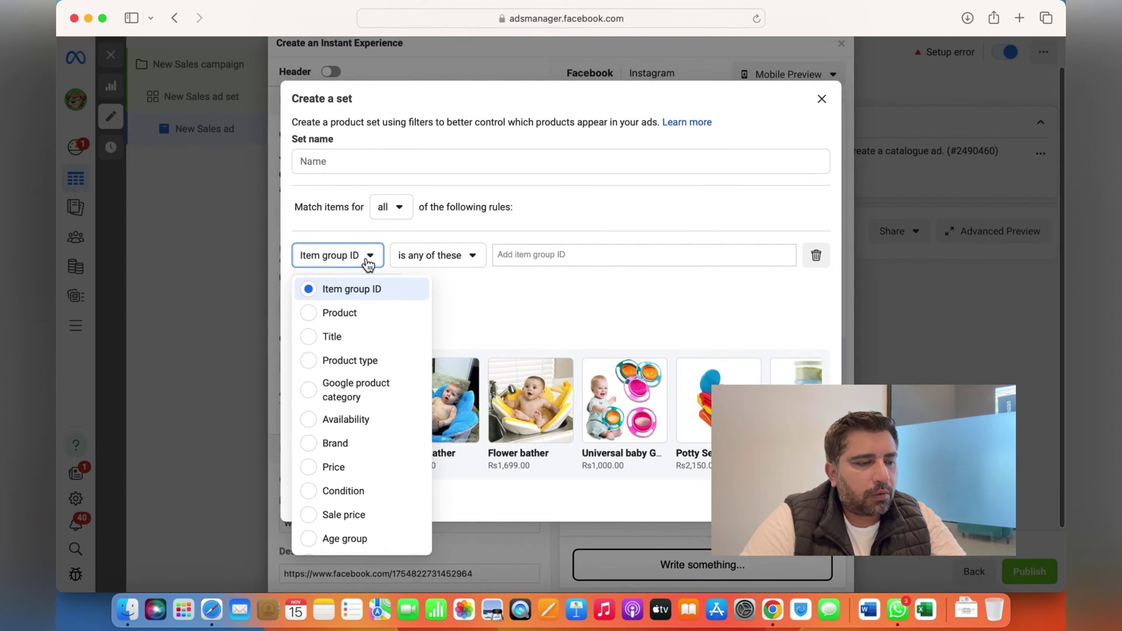
pyautogui.click(368, 361)
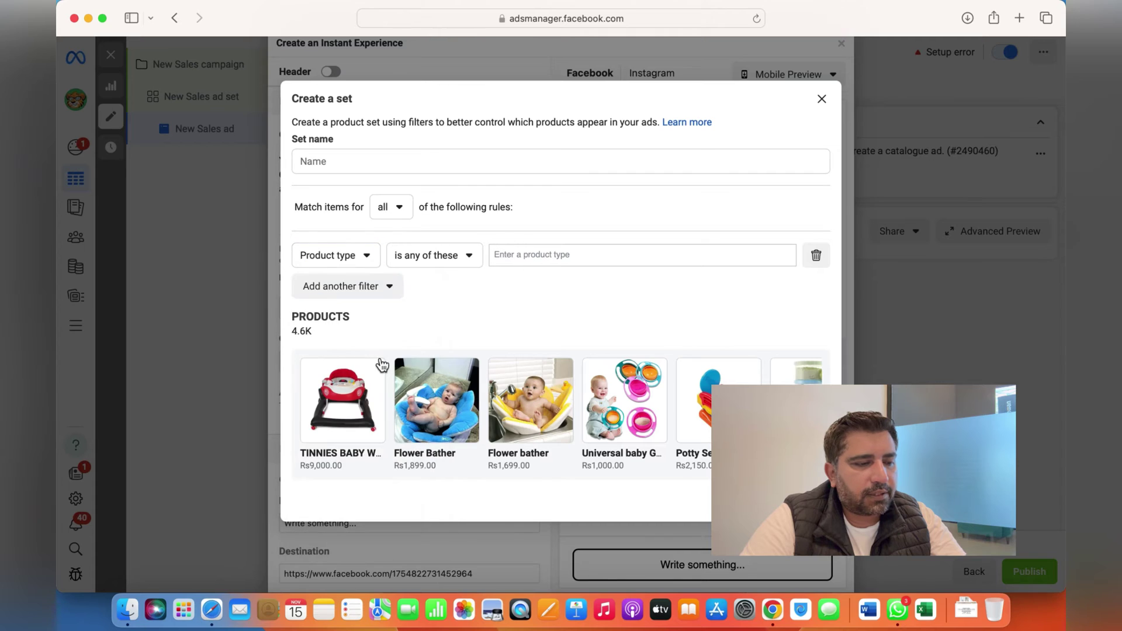
pyautogui.click(362, 256)
pyautogui.click(368, 315)
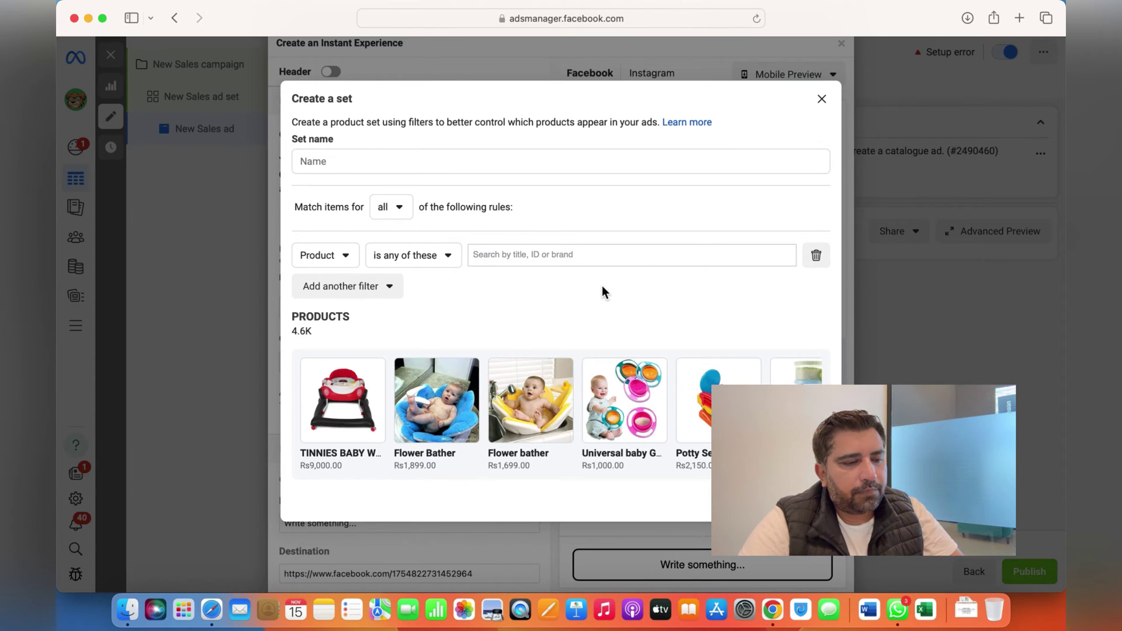
pyautogui.write('flower')
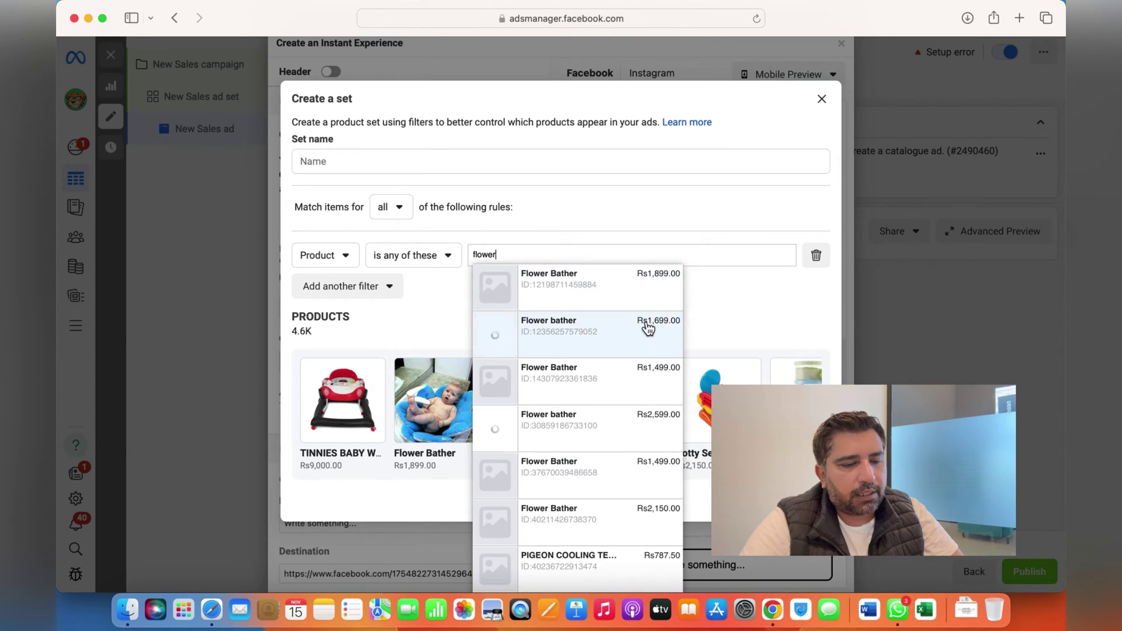
pyautogui.click(602, 296)
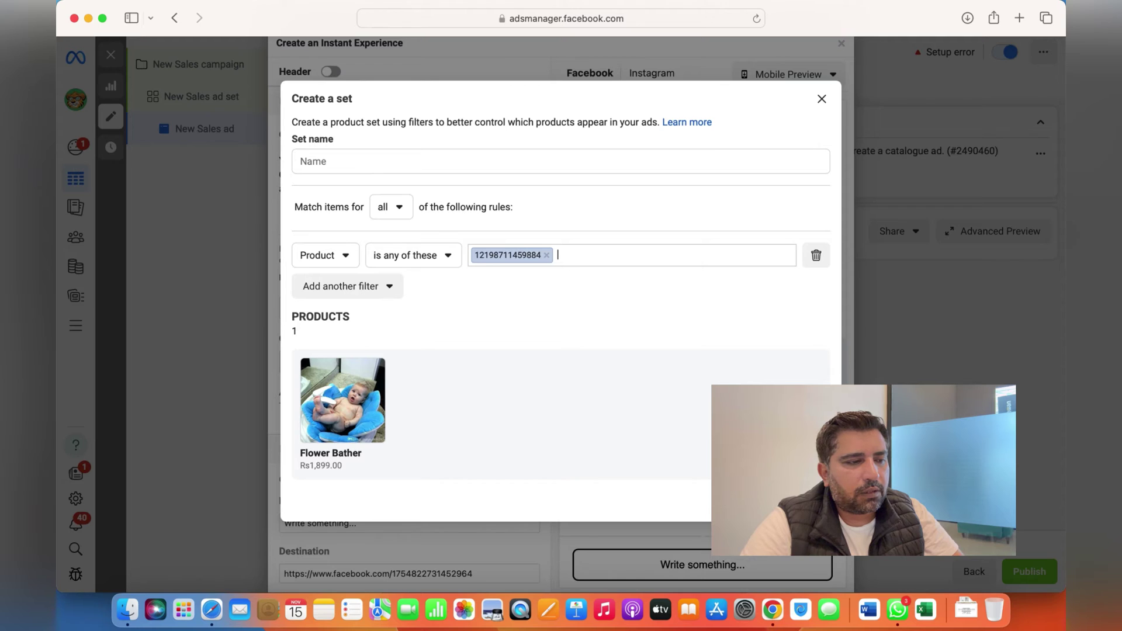
pyautogui.click(332, 165)
pyautogui.click(822, 99)
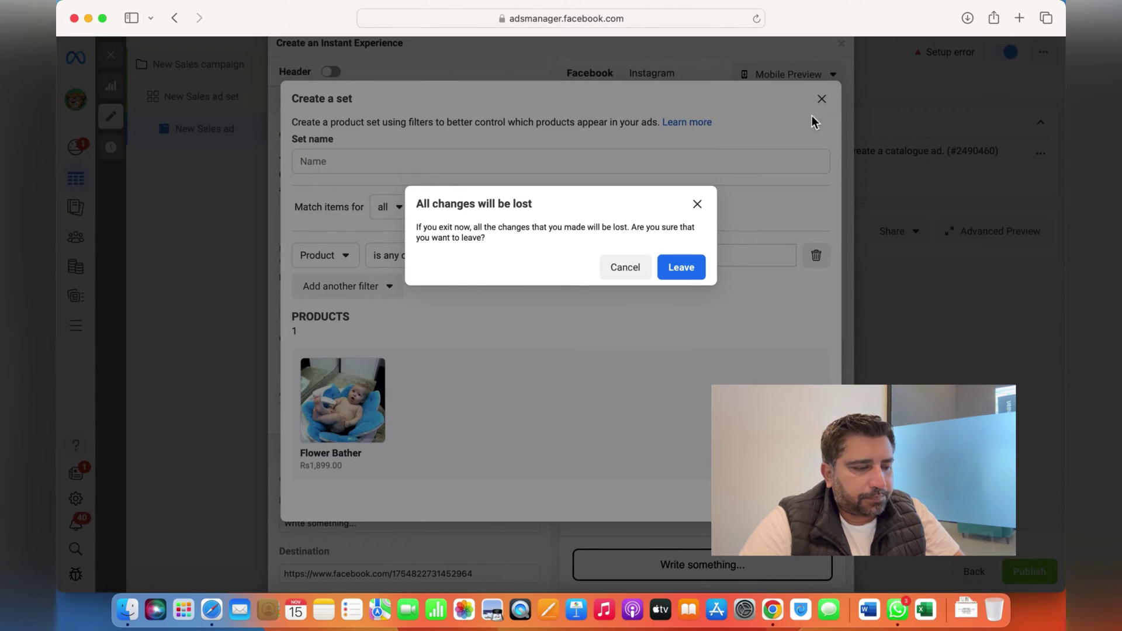
pyautogui.click(688, 268)
# Step: Use the existing New Arrivals product set in the Instant Experience and set the cover type to Image
pyautogui.scroll(-3, 485, 361)
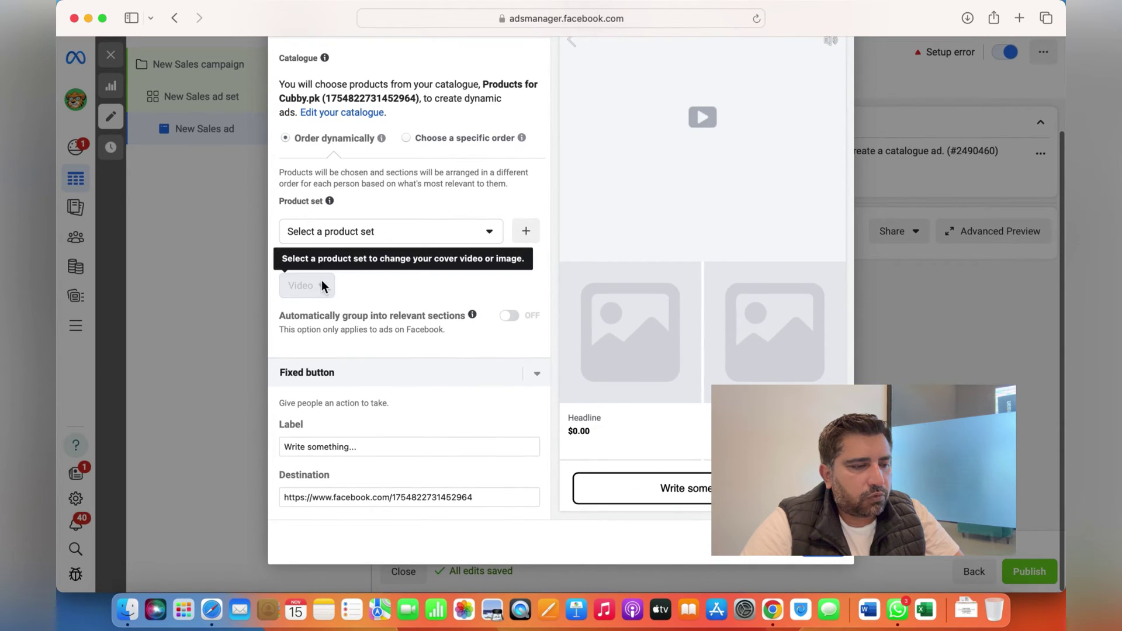
pyautogui.click(451, 234)
pyautogui.click(387, 319)
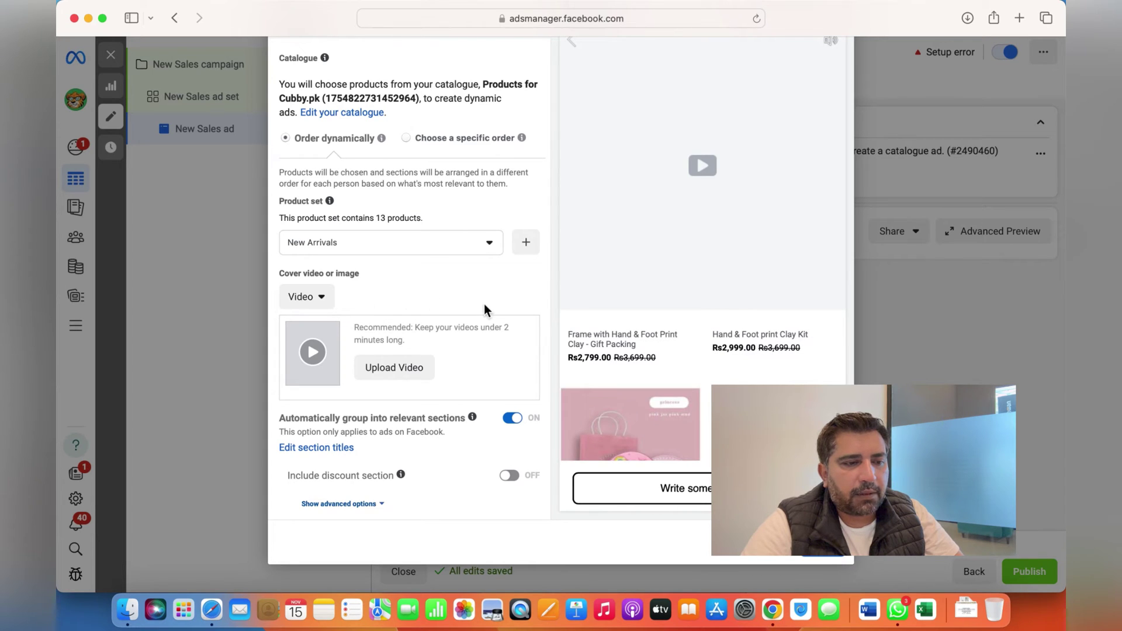
pyautogui.moveTo(744, 156)
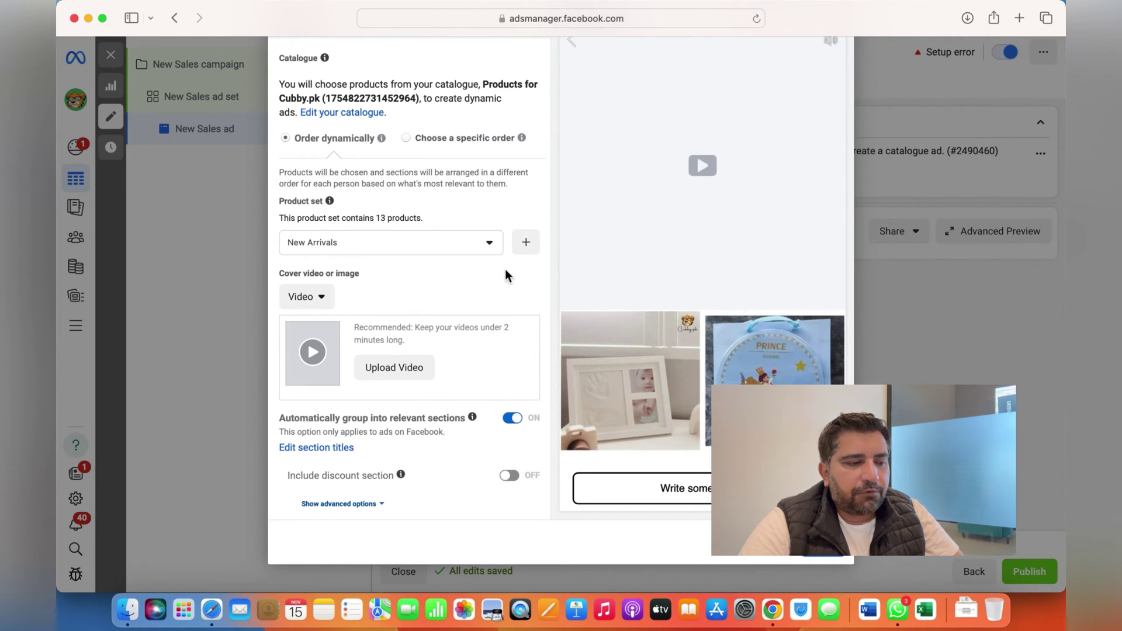
pyautogui.click(322, 299)
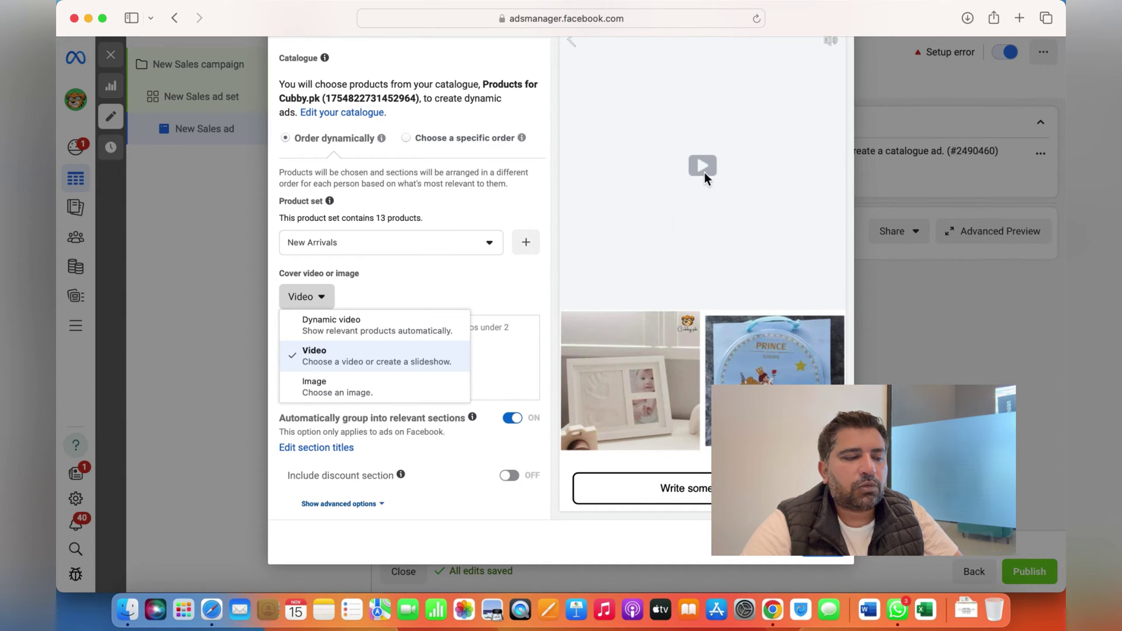
pyautogui.click(377, 390)
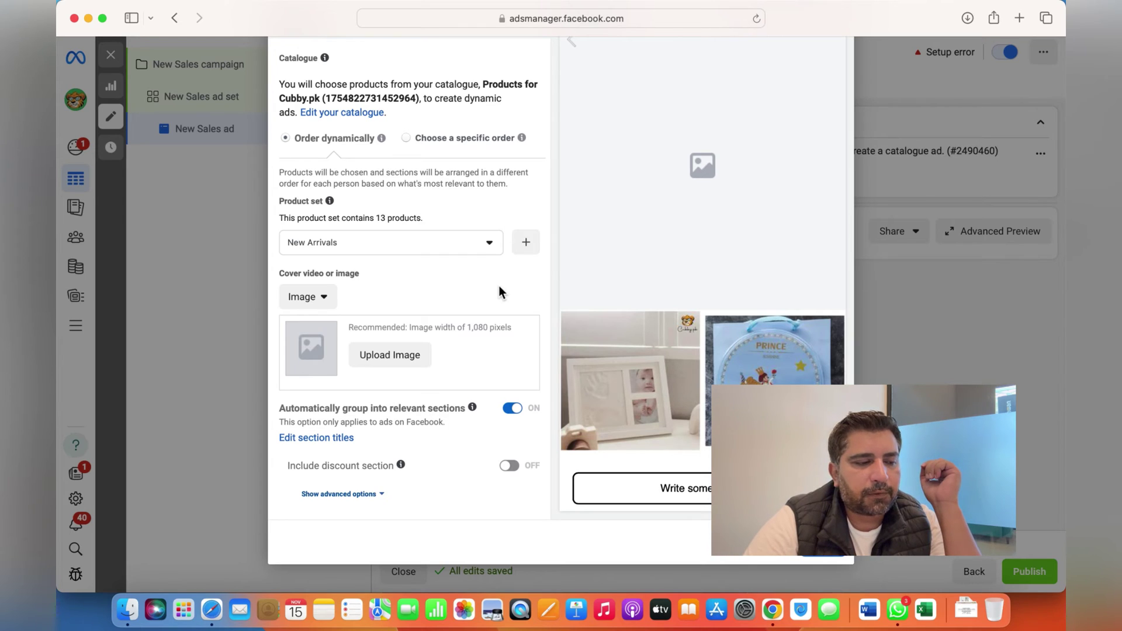
# Step: Set the fixed button's label to "Shop Now"
pyautogui.scroll(-3, 489, 338)
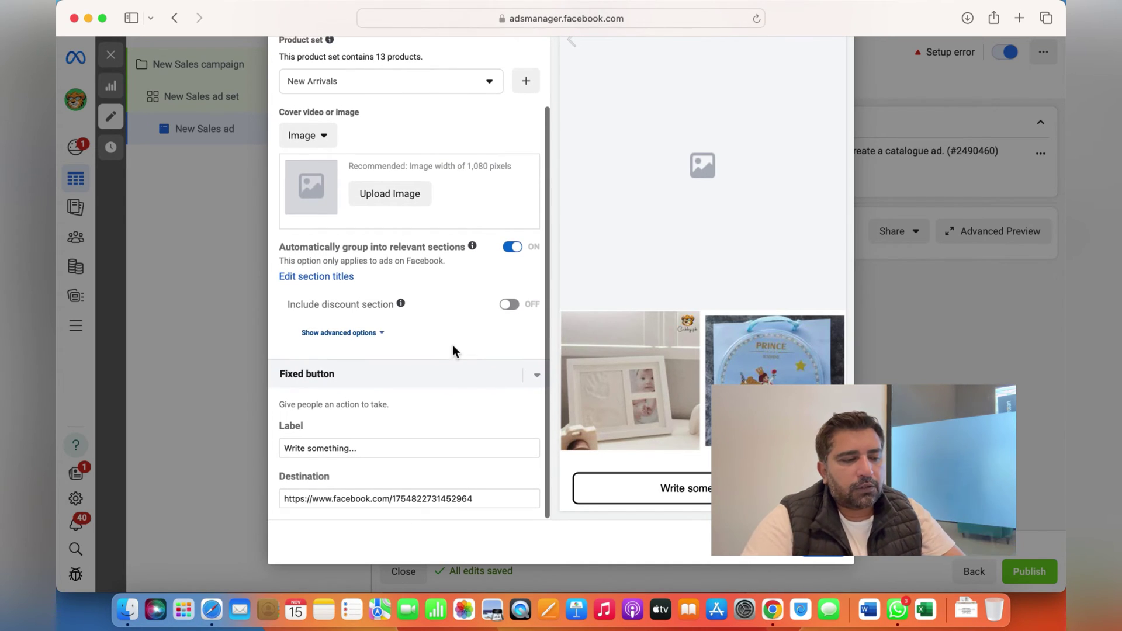
pyautogui.click(380, 448)
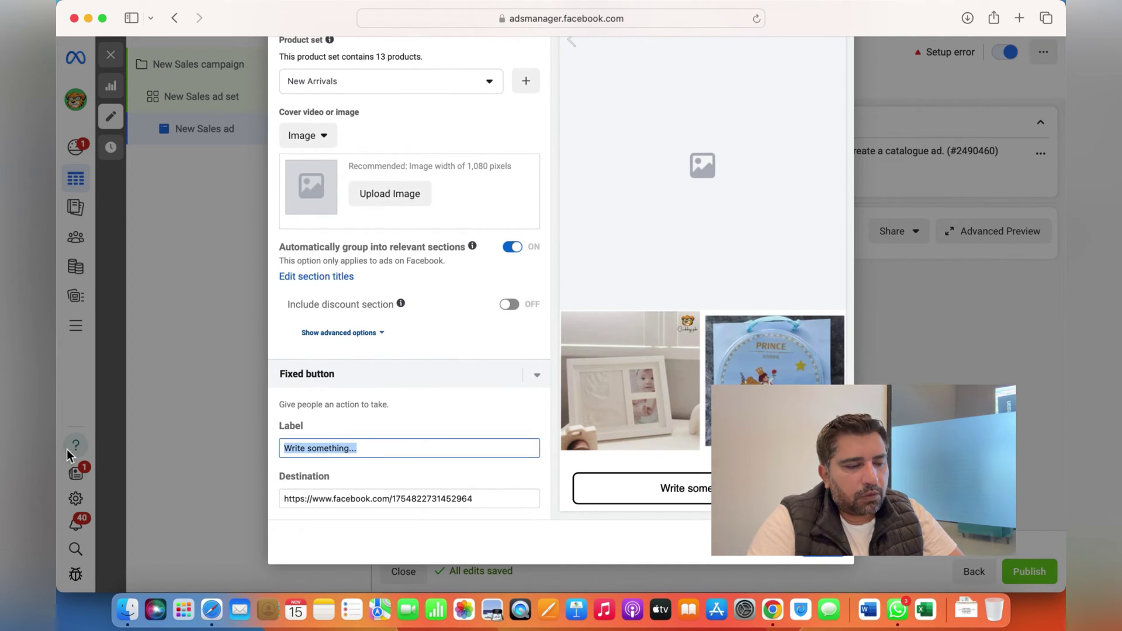
pyautogui.write('Shop')
pyautogui.press('BackSpace')
pyautogui.press('BackSpace')
pyautogui.press('BackSpace')
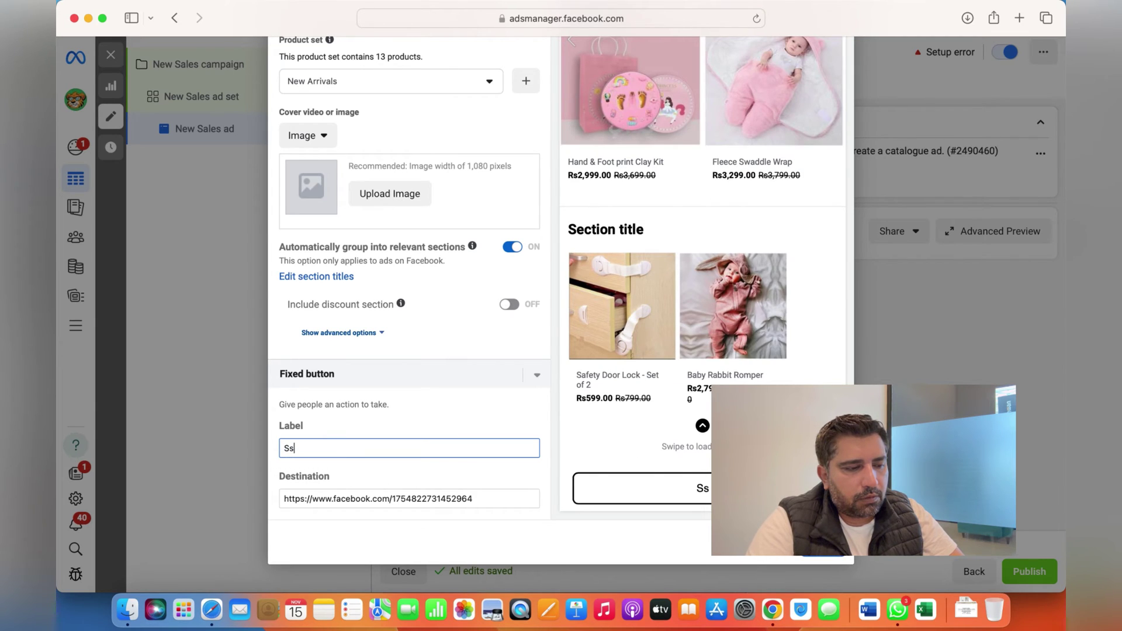
pyautogui.write('hop Now')
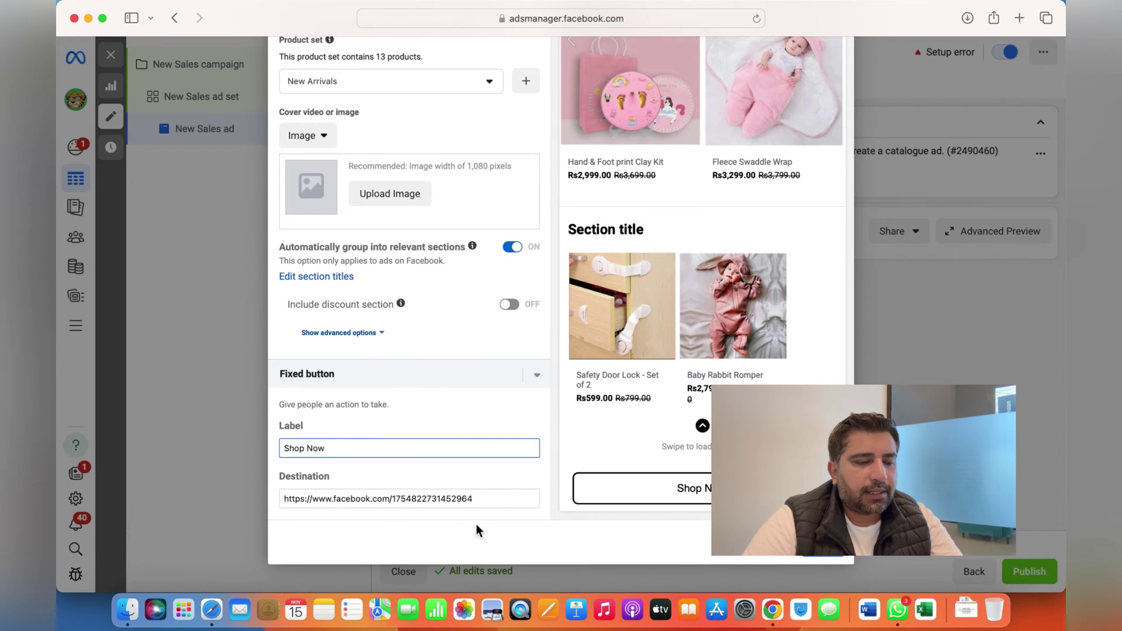
# Step: Add the account image untitled_105 as the Instant Experience's cover image
pyautogui.moveTo(494, 495); pyautogui.dragTo(60, 495)
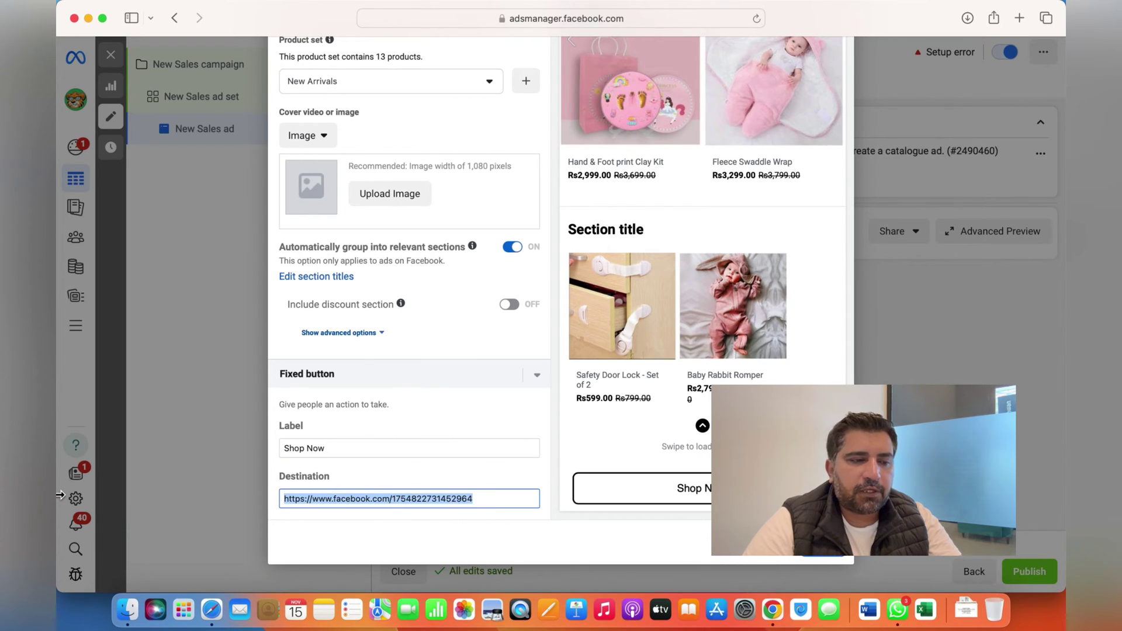
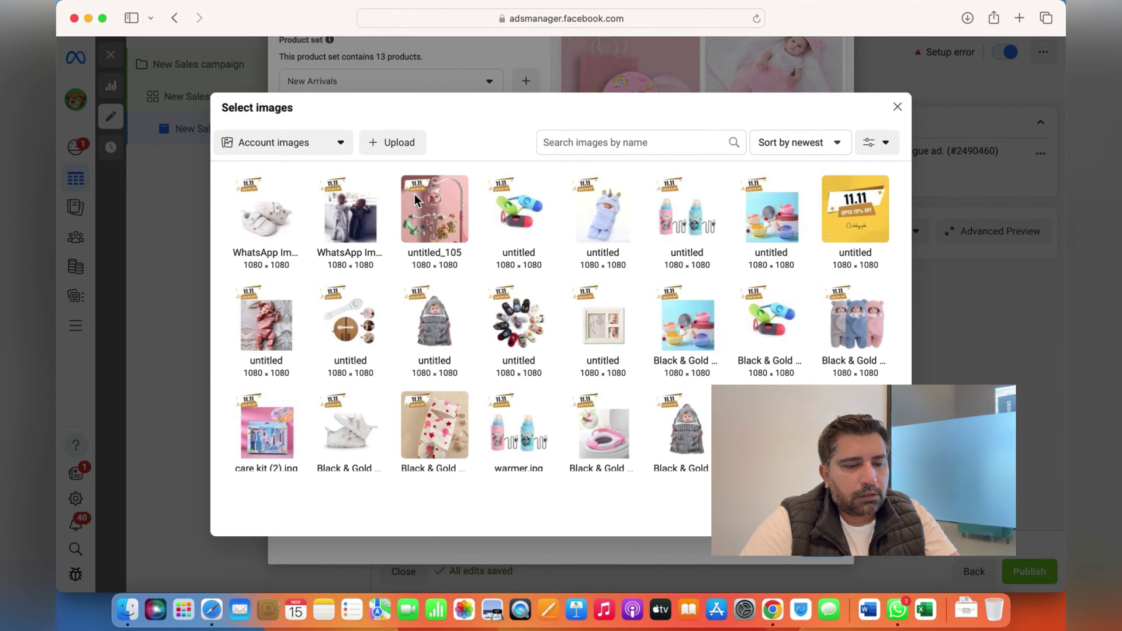
pyautogui.click(415, 198)
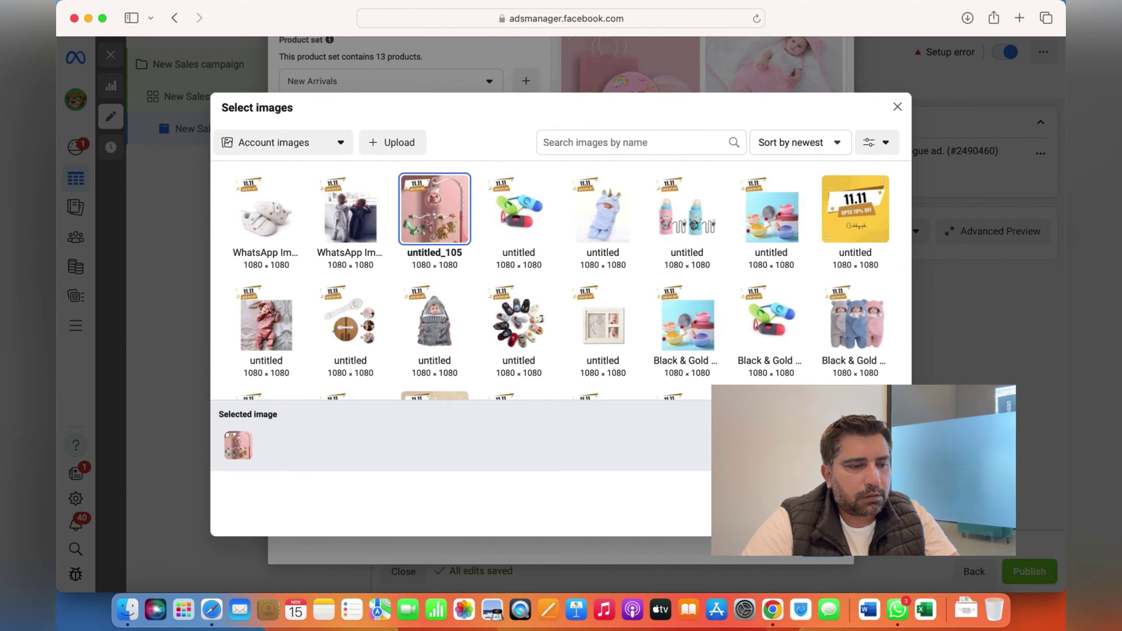
pyautogui.click(877, 511)
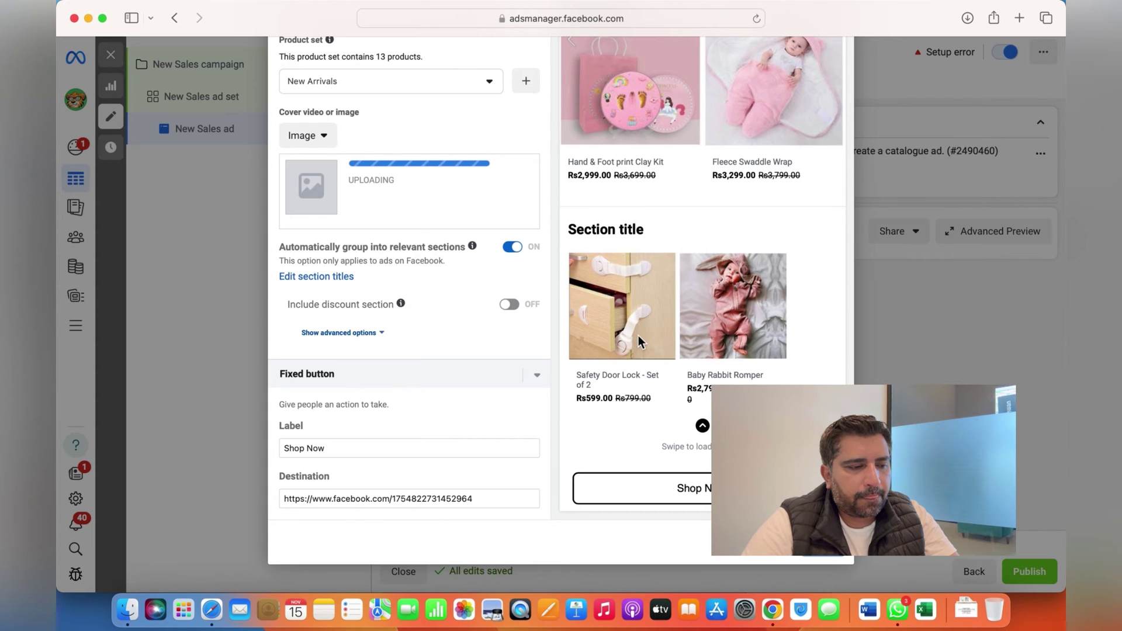
pyautogui.scroll(-1, 503, 341)
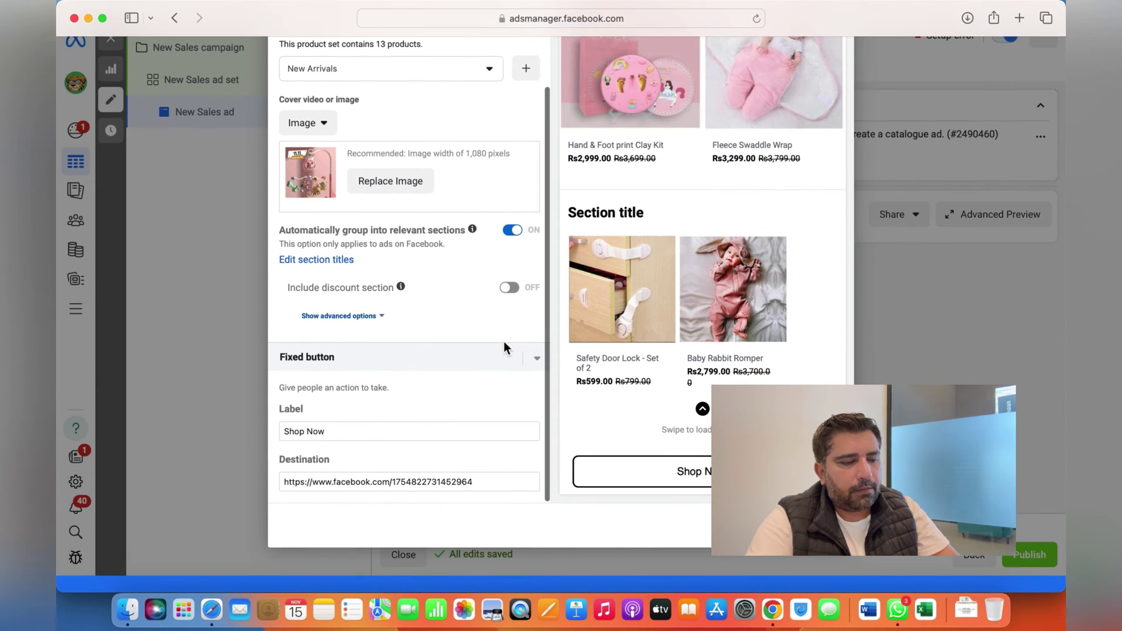
pyautogui.tripleClick(491, 498)
pyautogui.write('ww')
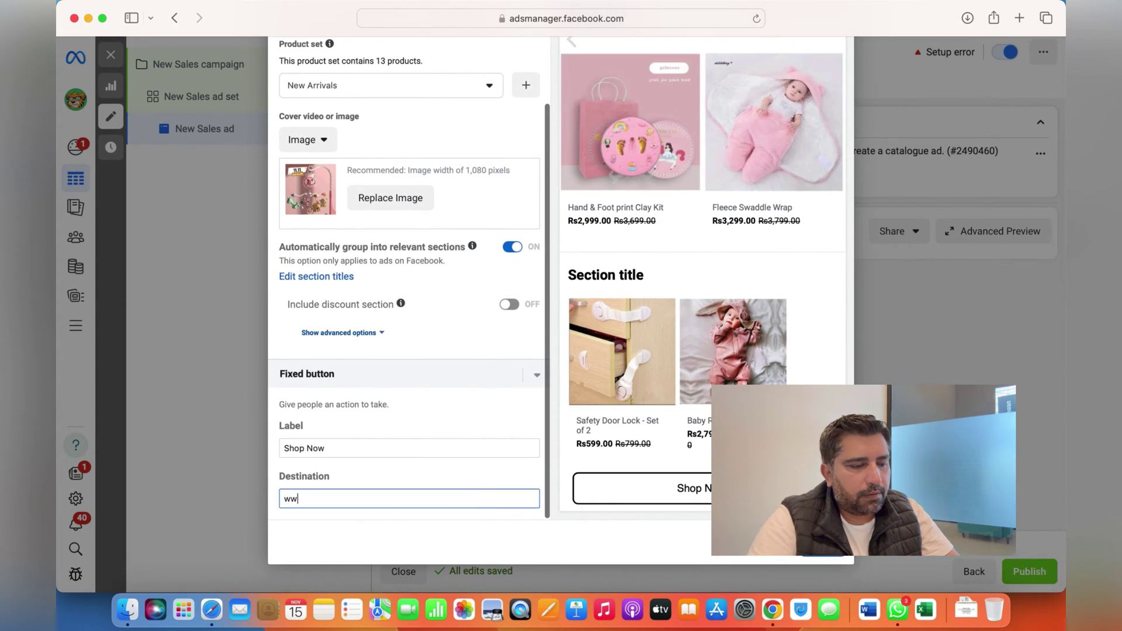
pyautogui.write('w.cc')
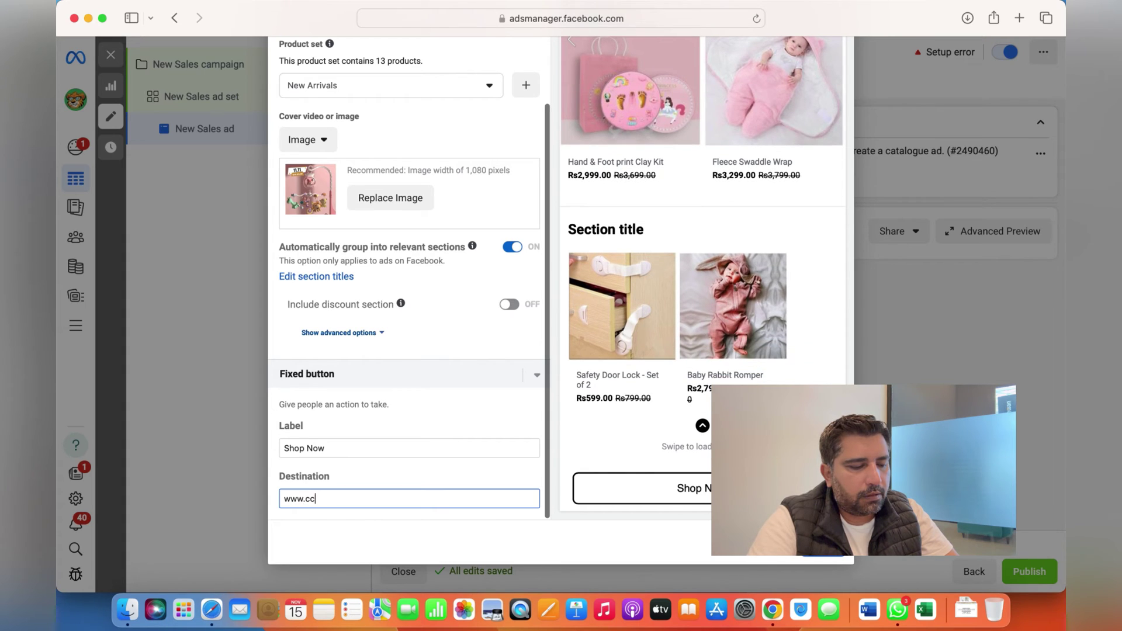
pyautogui.press('BackSpace')
pyautogui.write('ubby')
pyautogui.press('BackSpace')
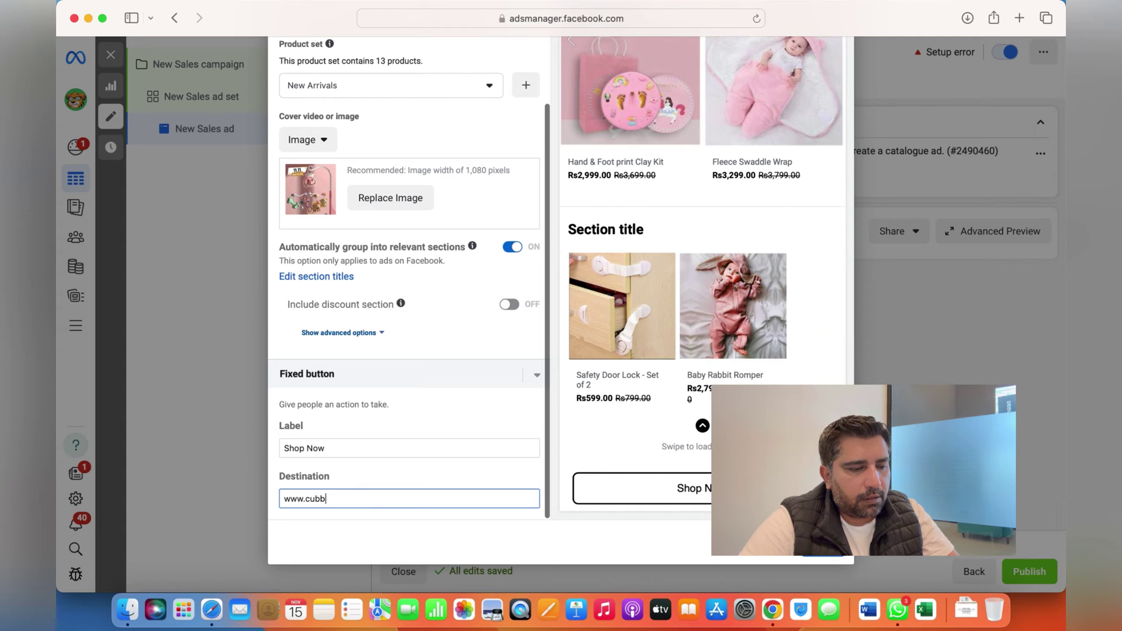
pyautogui.write('.pk')
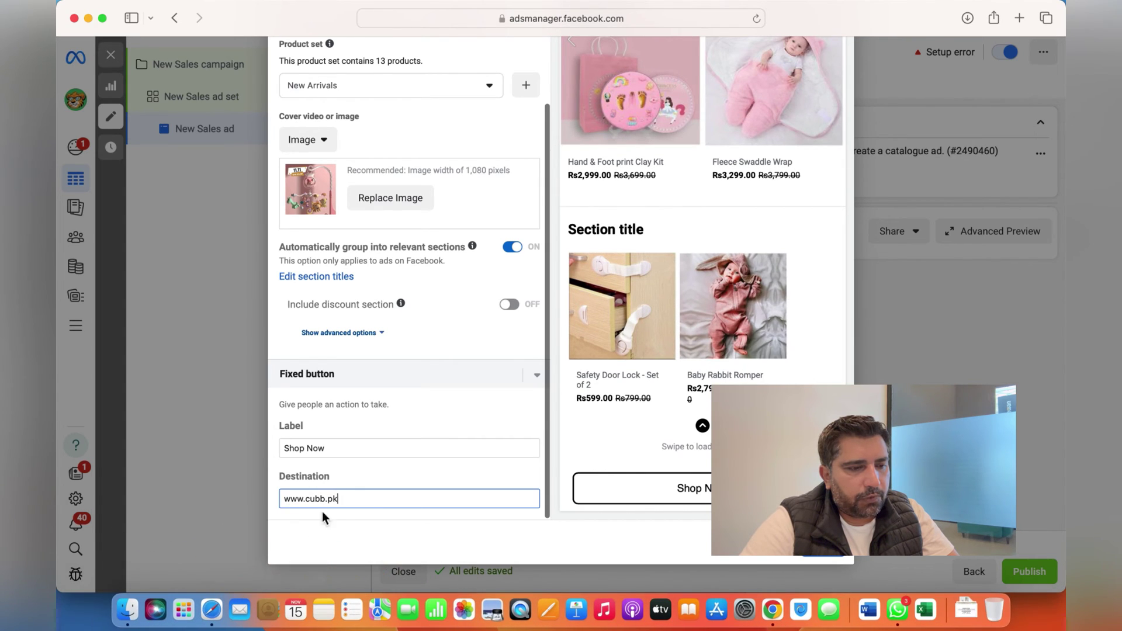
pyautogui.click(467, 529)
pyautogui.scroll(5, 468, 529)
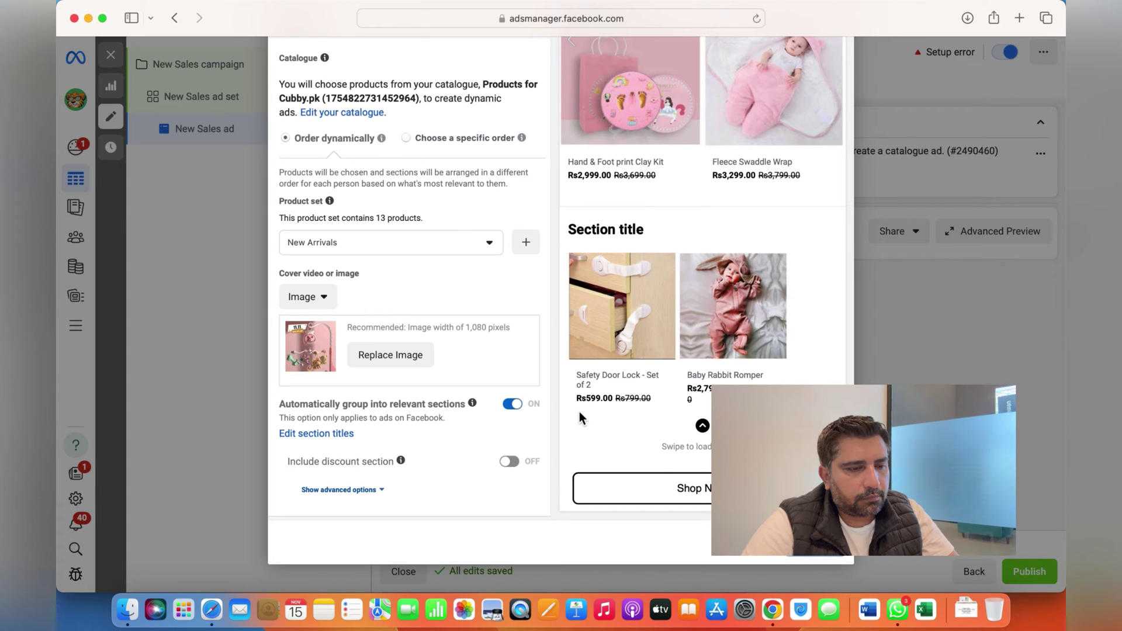
pyautogui.press('Escape')
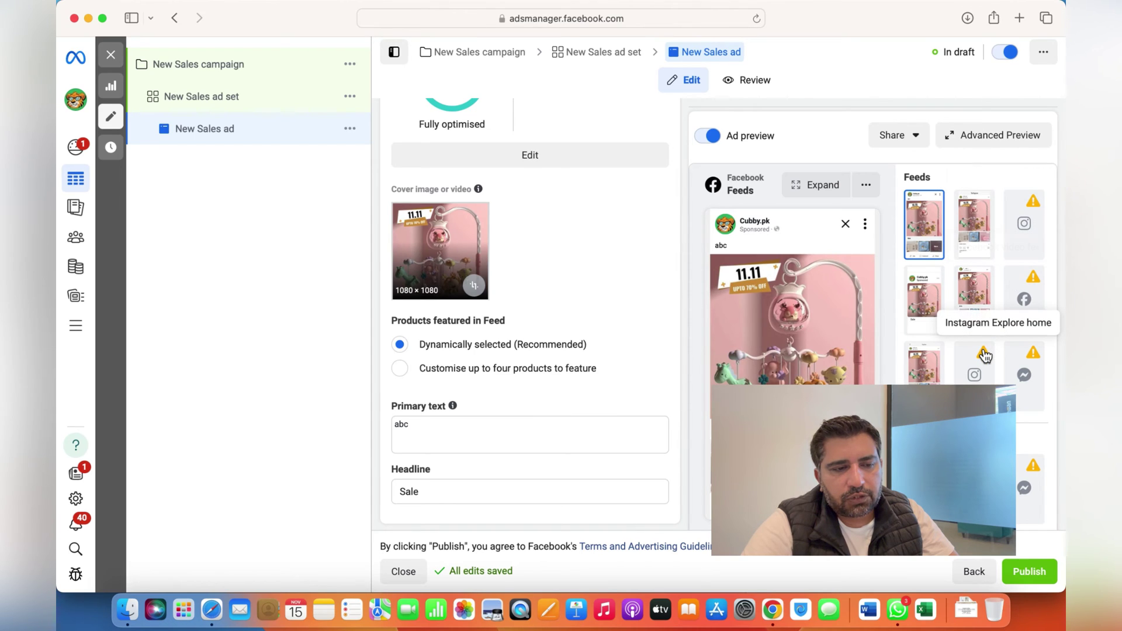
# Step: Preview the ad in the Facebook Video feeds placement and review its Destination, Tracking and creative settings
pyautogui.click(974, 292)
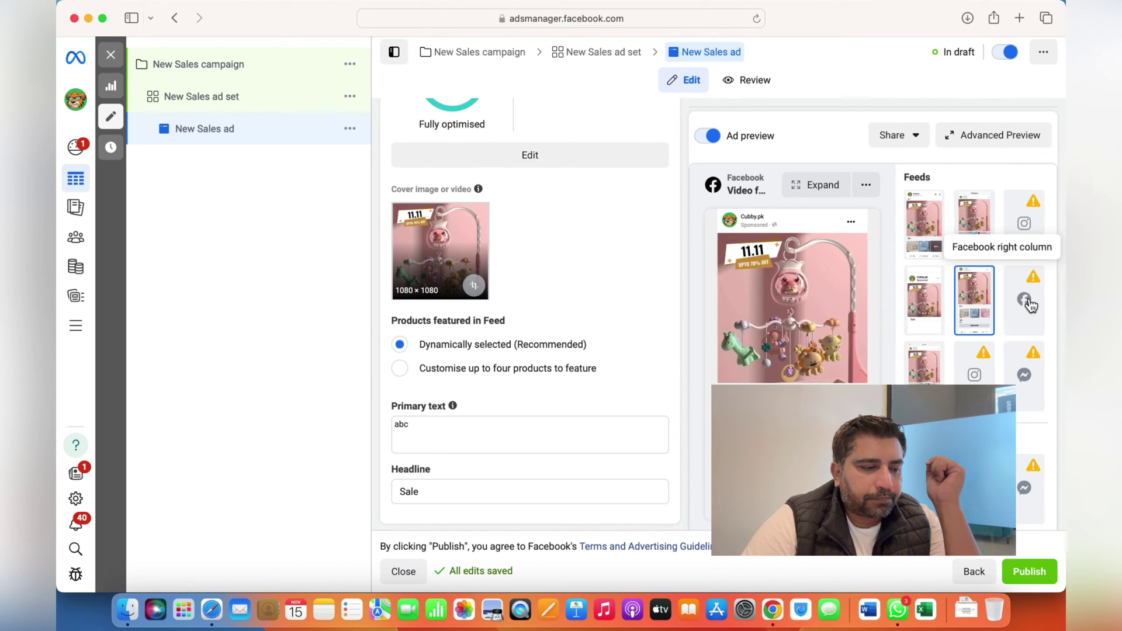
pyautogui.scroll(-6, 602, 347)
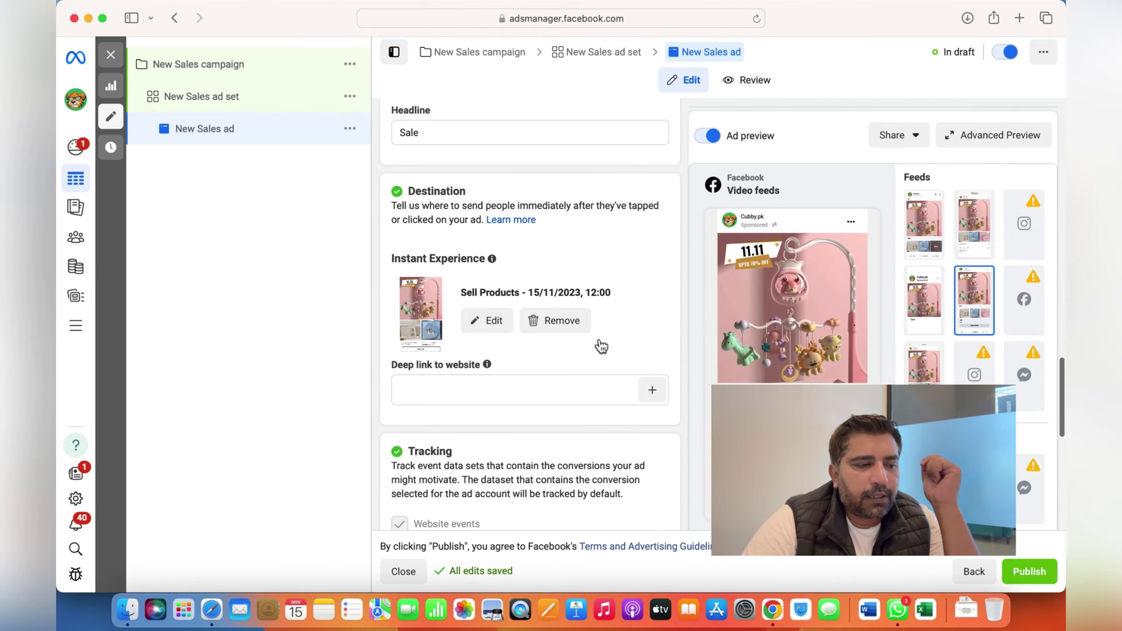
pyautogui.scroll(-2, 599, 342)
pyautogui.click(543, 331)
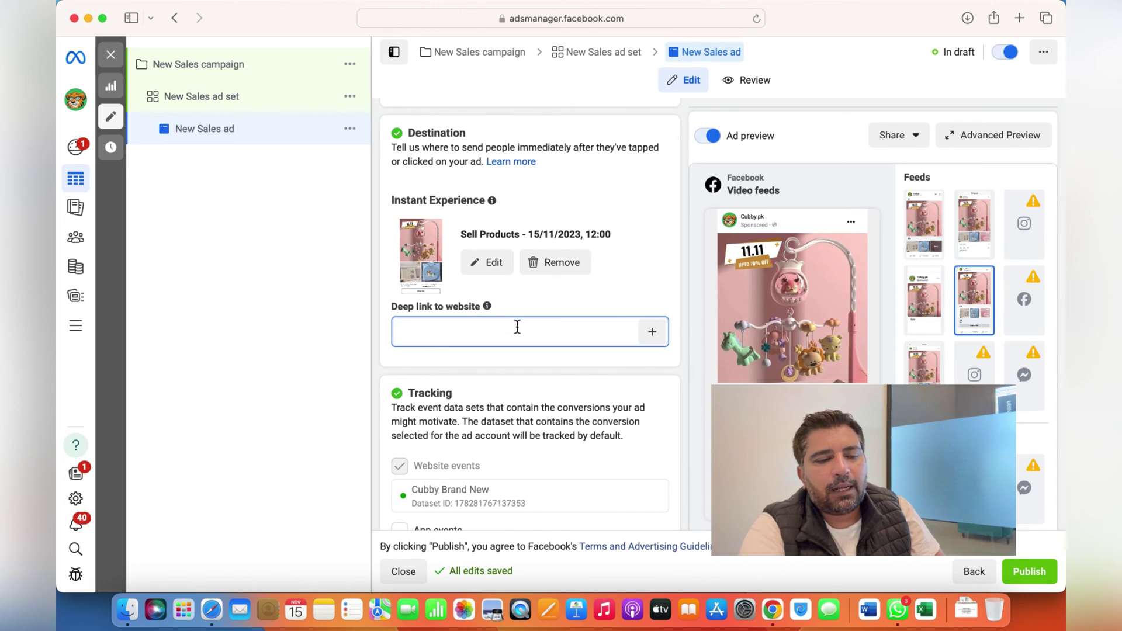
pyautogui.moveTo(692, 441)
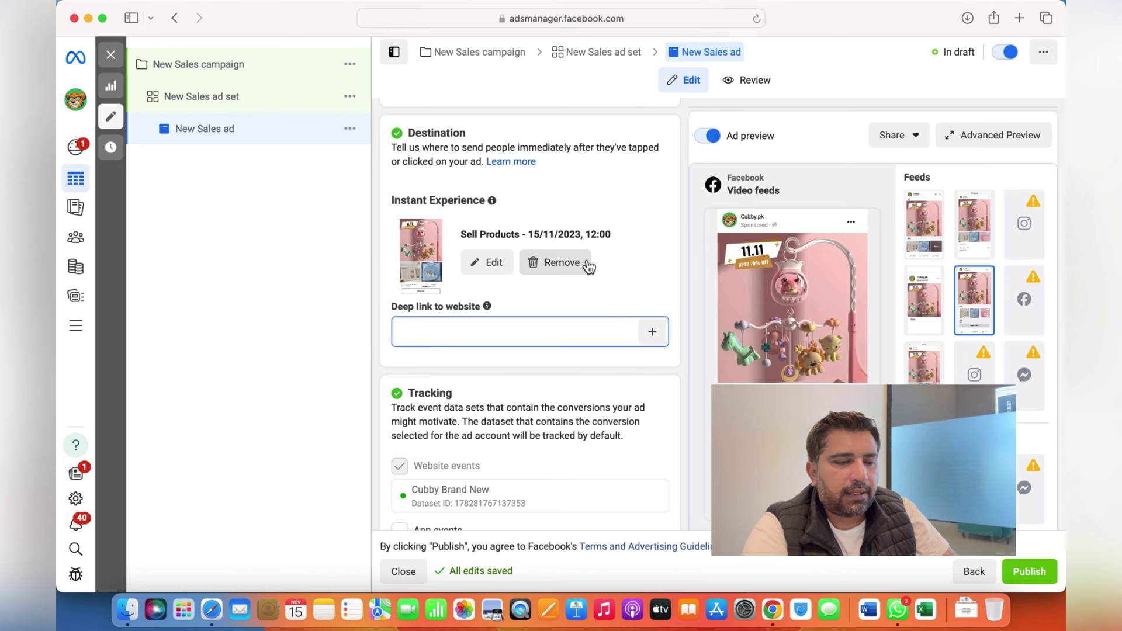
pyautogui.scroll(-4, 588, 267)
pyautogui.scroll(-3, 588, 267)
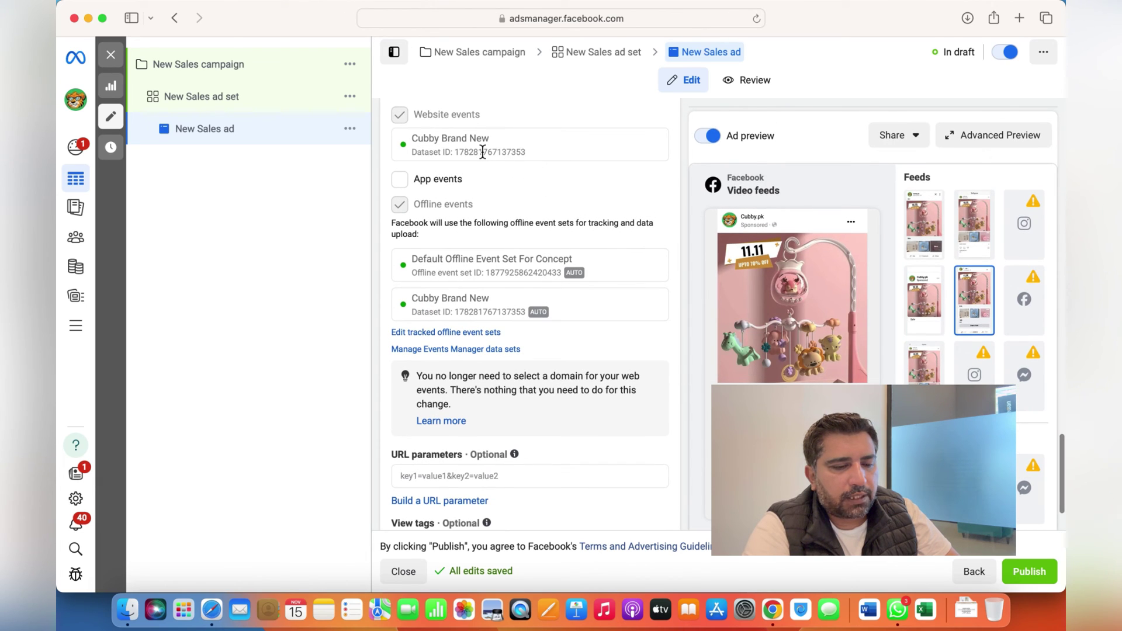
pyautogui.scroll(-2, 537, 204)
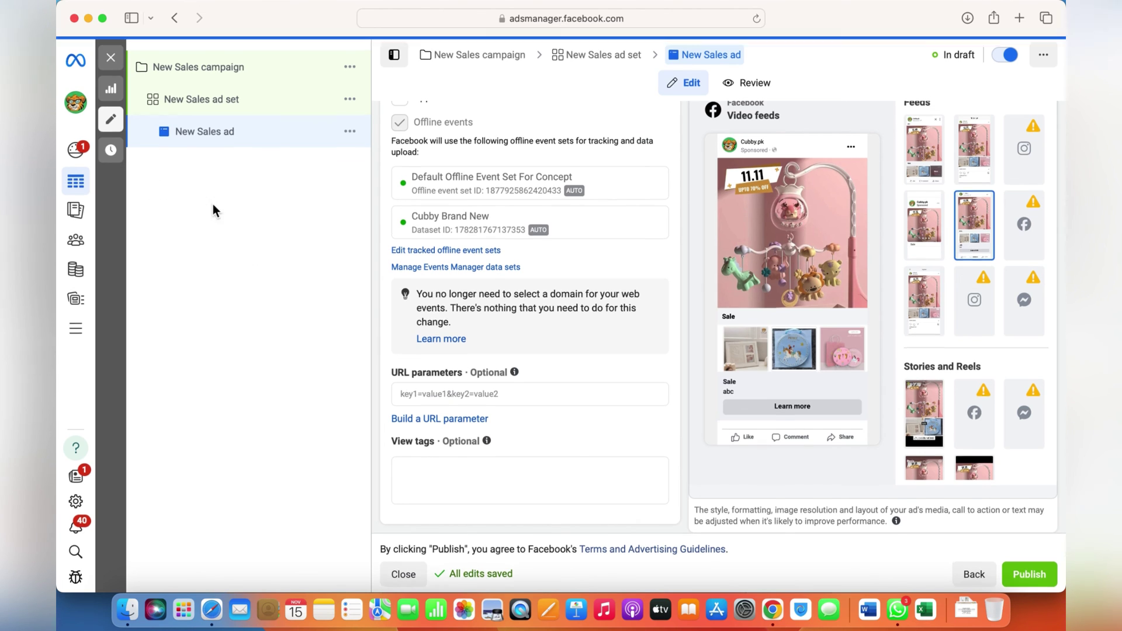
pyautogui.scroll(10, 534, 254)
pyautogui.scroll(15, 534, 255)
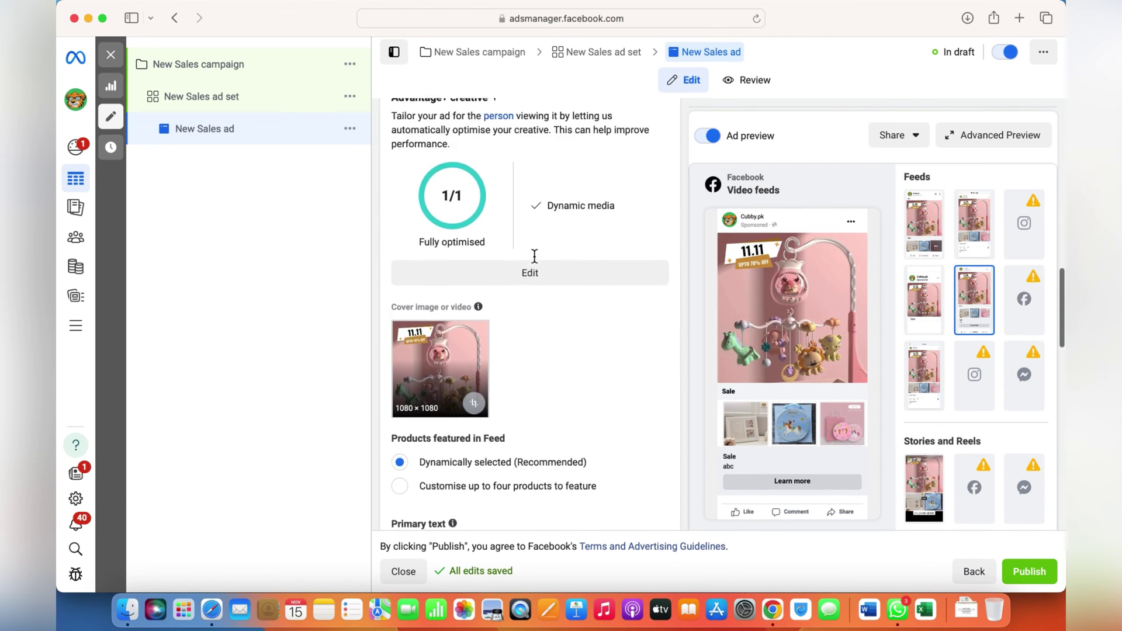
pyautogui.scroll(5, 535, 256)
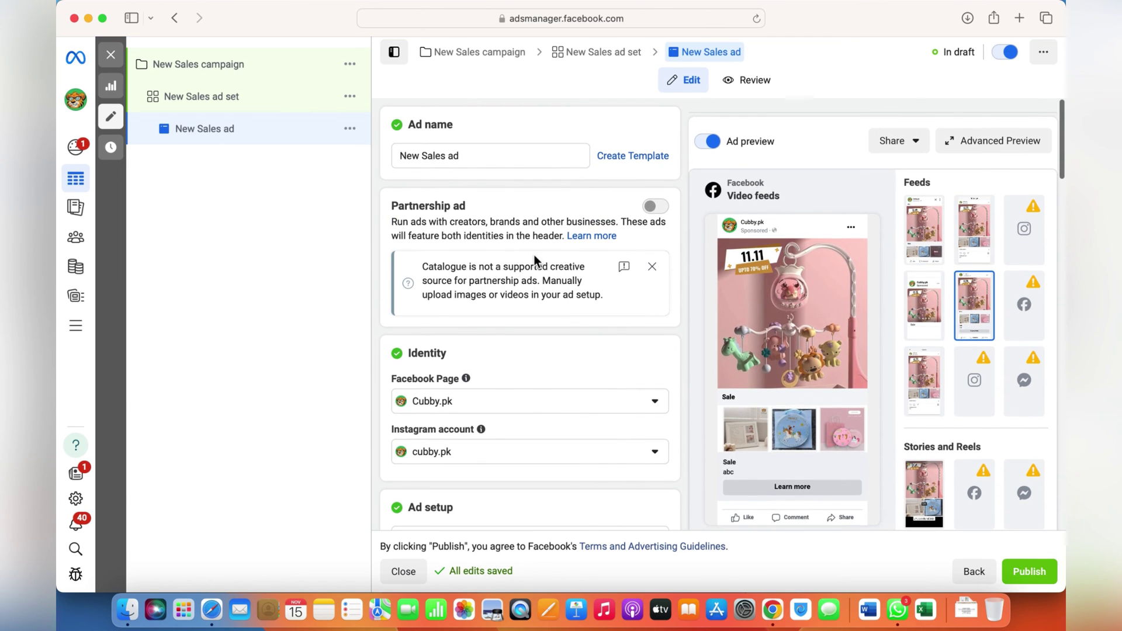